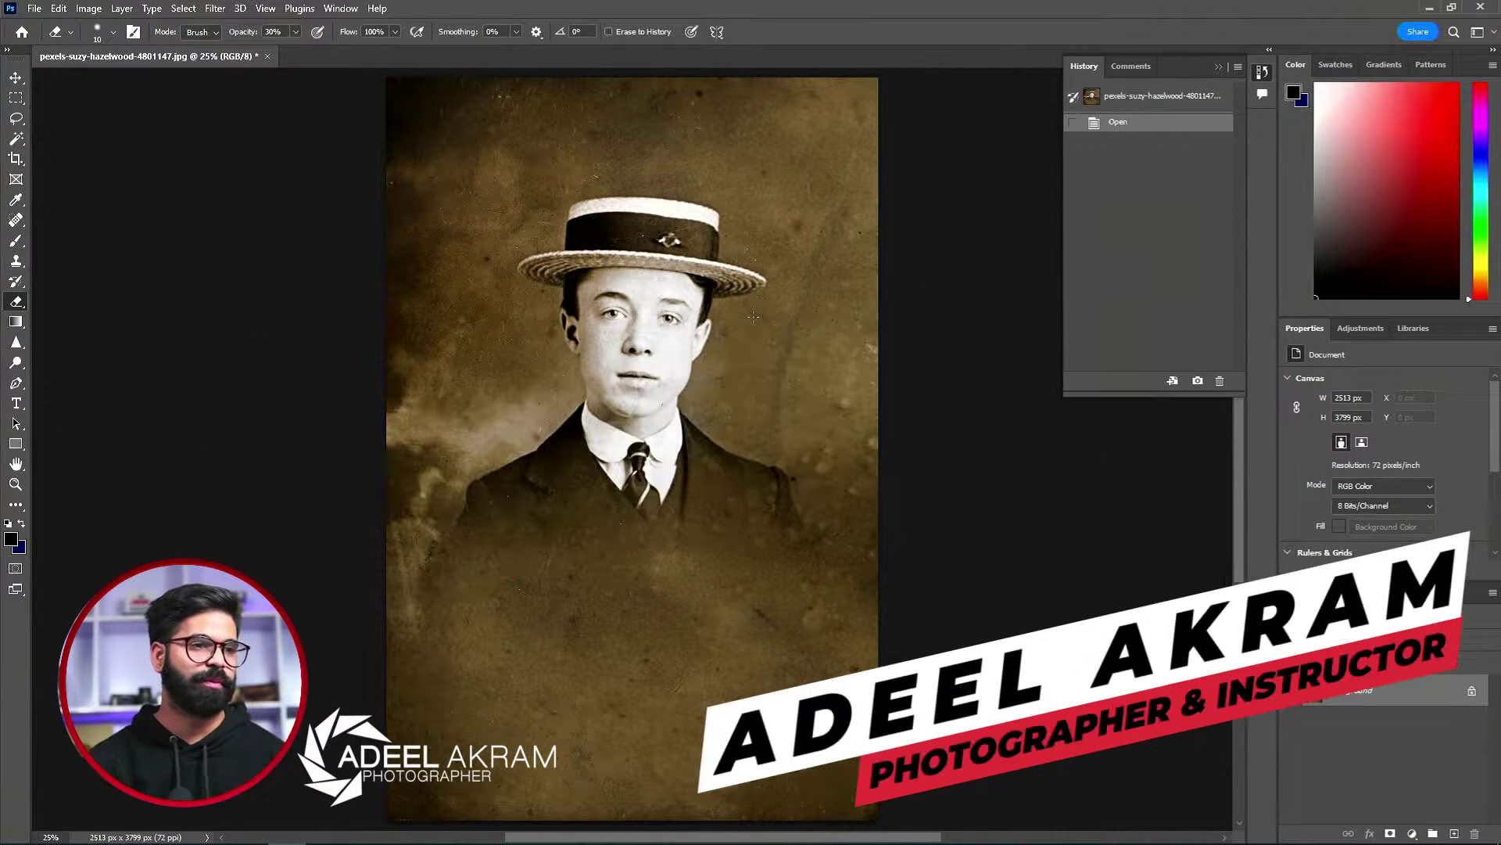
- Zoom in on the hat and face, then duplicate the Background layer into Layer 1
scroll(753, 316, up, 5)
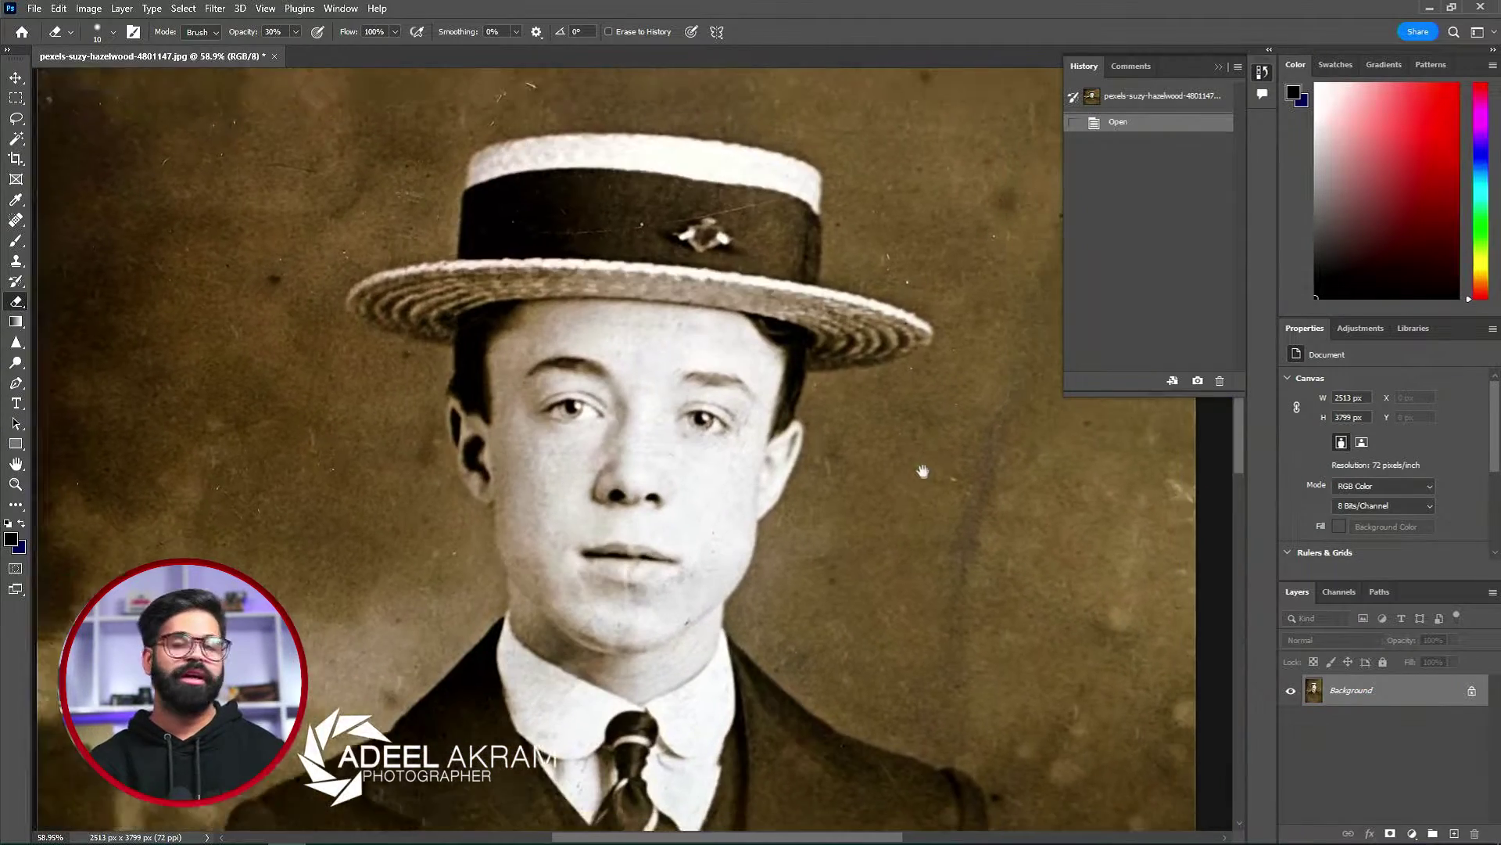
mouse_move(923, 471)
mouse_down()
mouse_move(913, 418)
mouse_move(905, 452)
mouse_up()
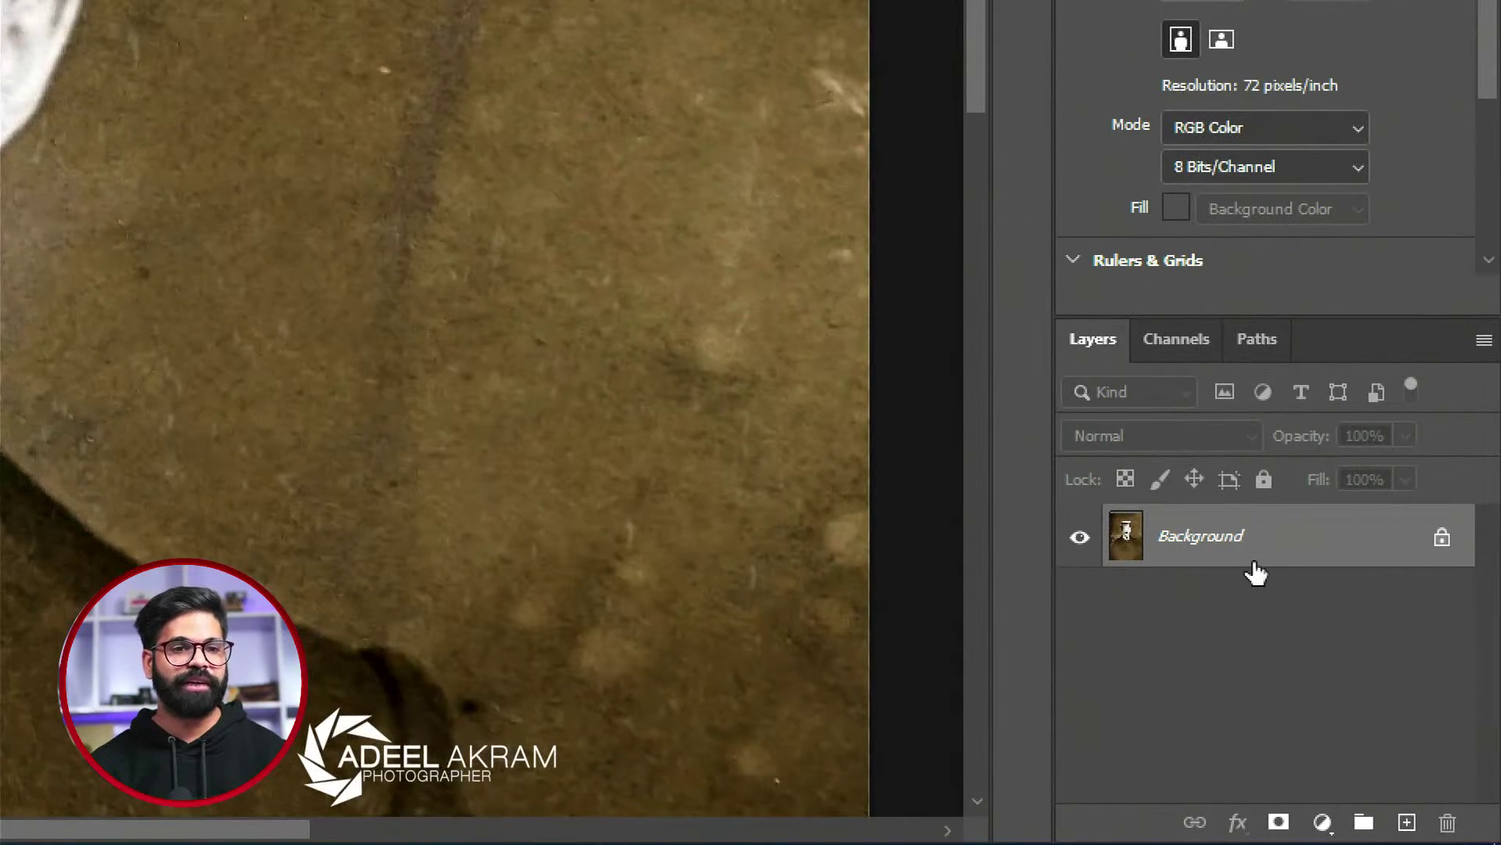
key(ctrl+j)
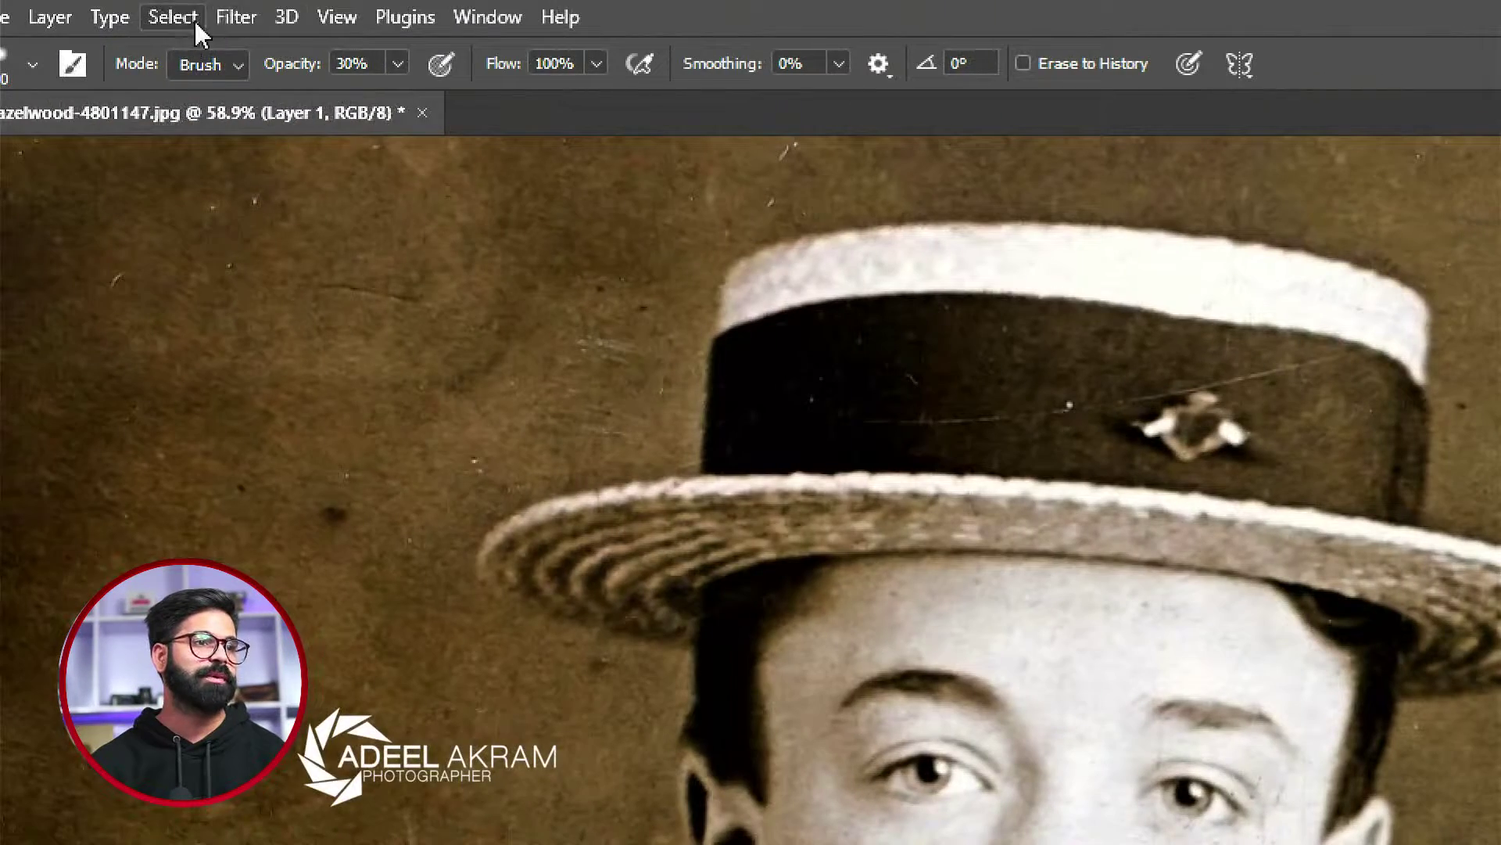
- Open Filter > Neural Filters to show the Colorize and restoration filters
click(216, 8)
click(383, 150)
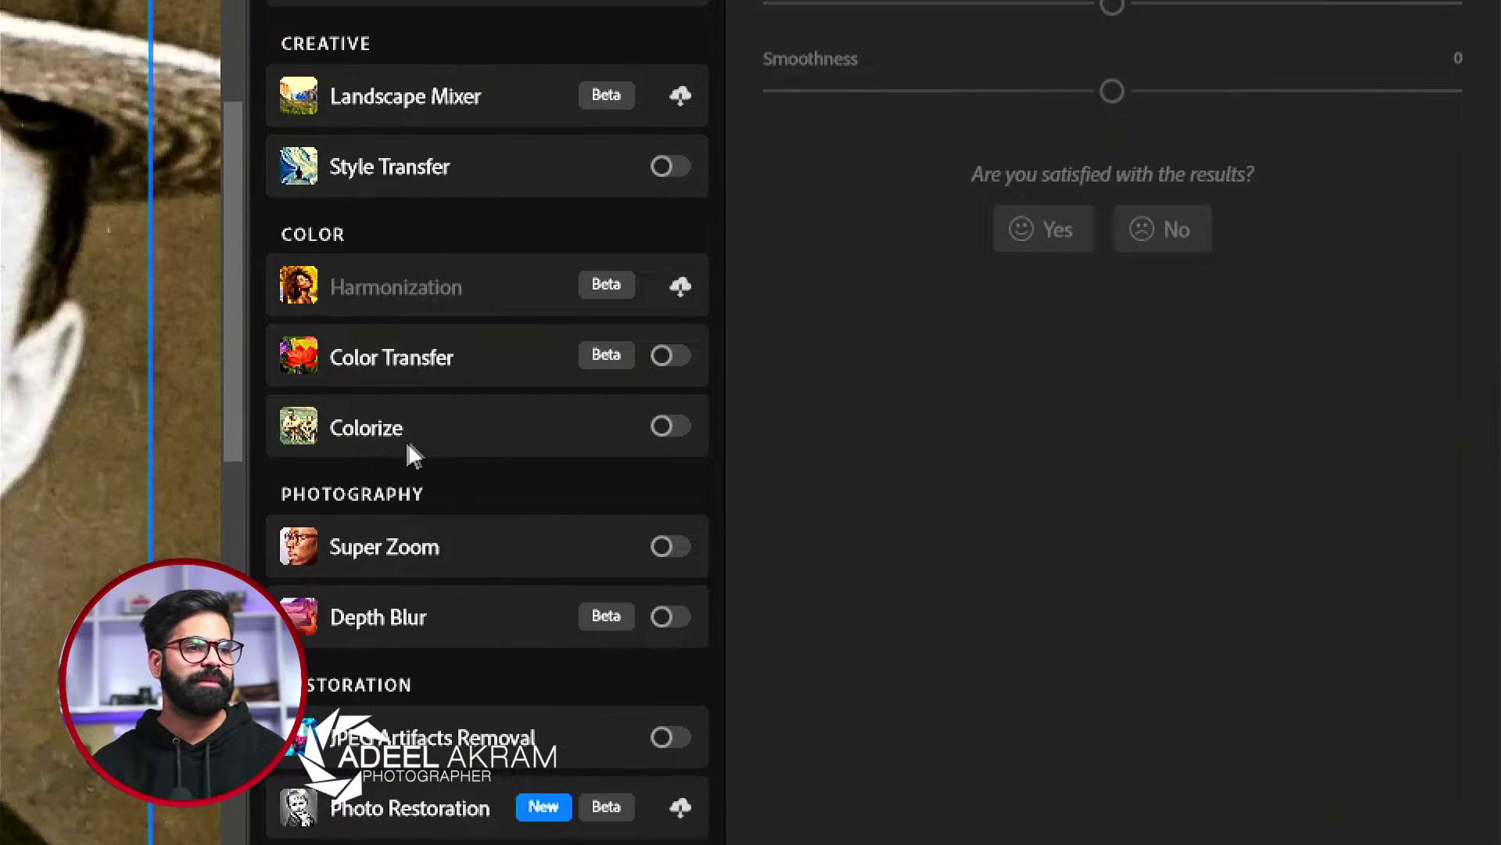
mouse_move(991, 462)
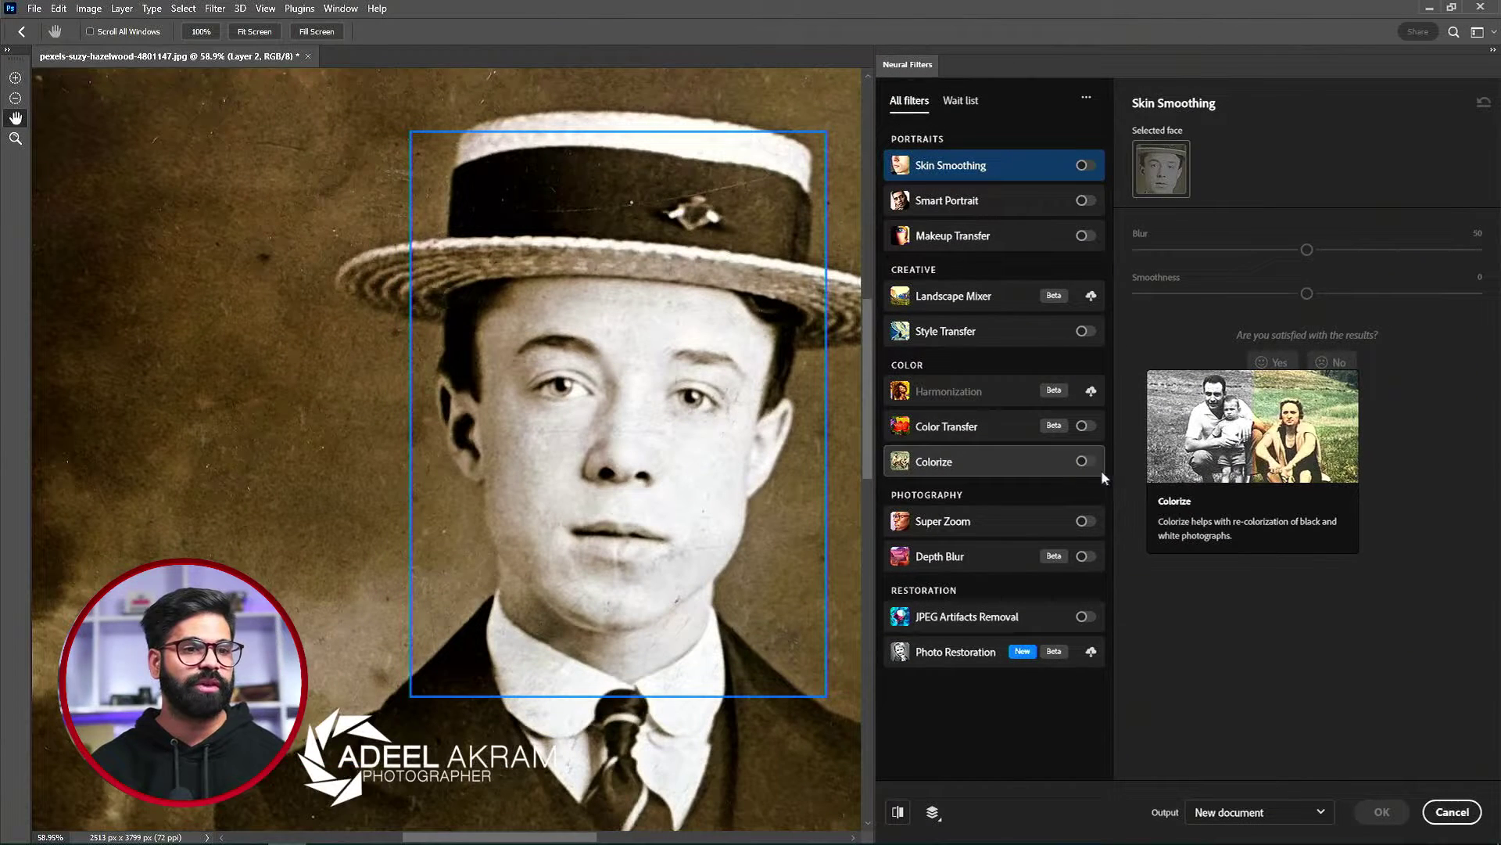
- Turn on the Colorize neural filter, keeping the colour profile at None
click(1082, 462)
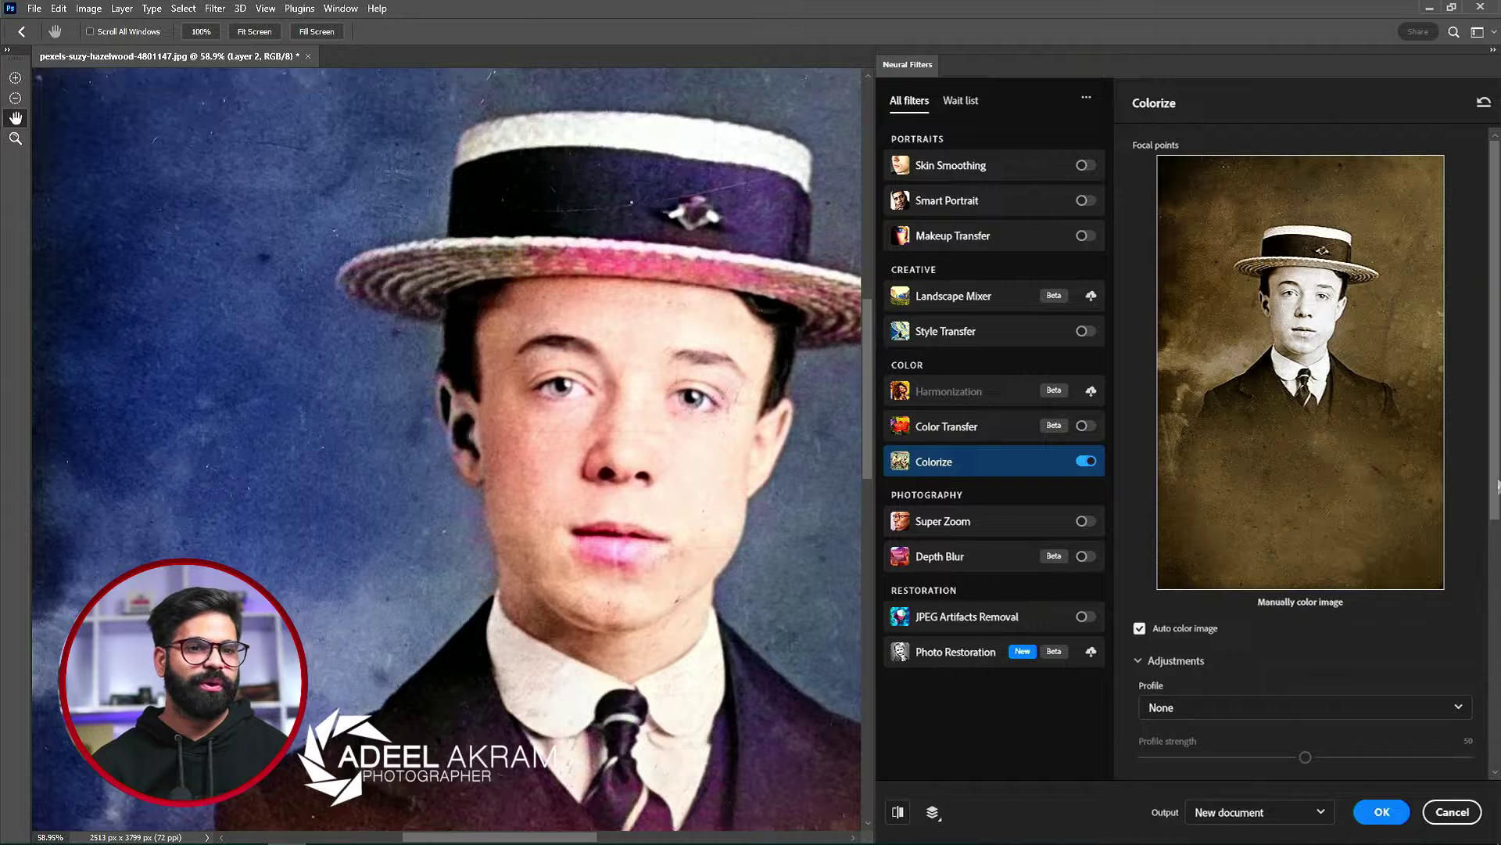
scroll(1496, 532, down, 2)
scroll(1291, 452, down, 3)
click(1257, 383)
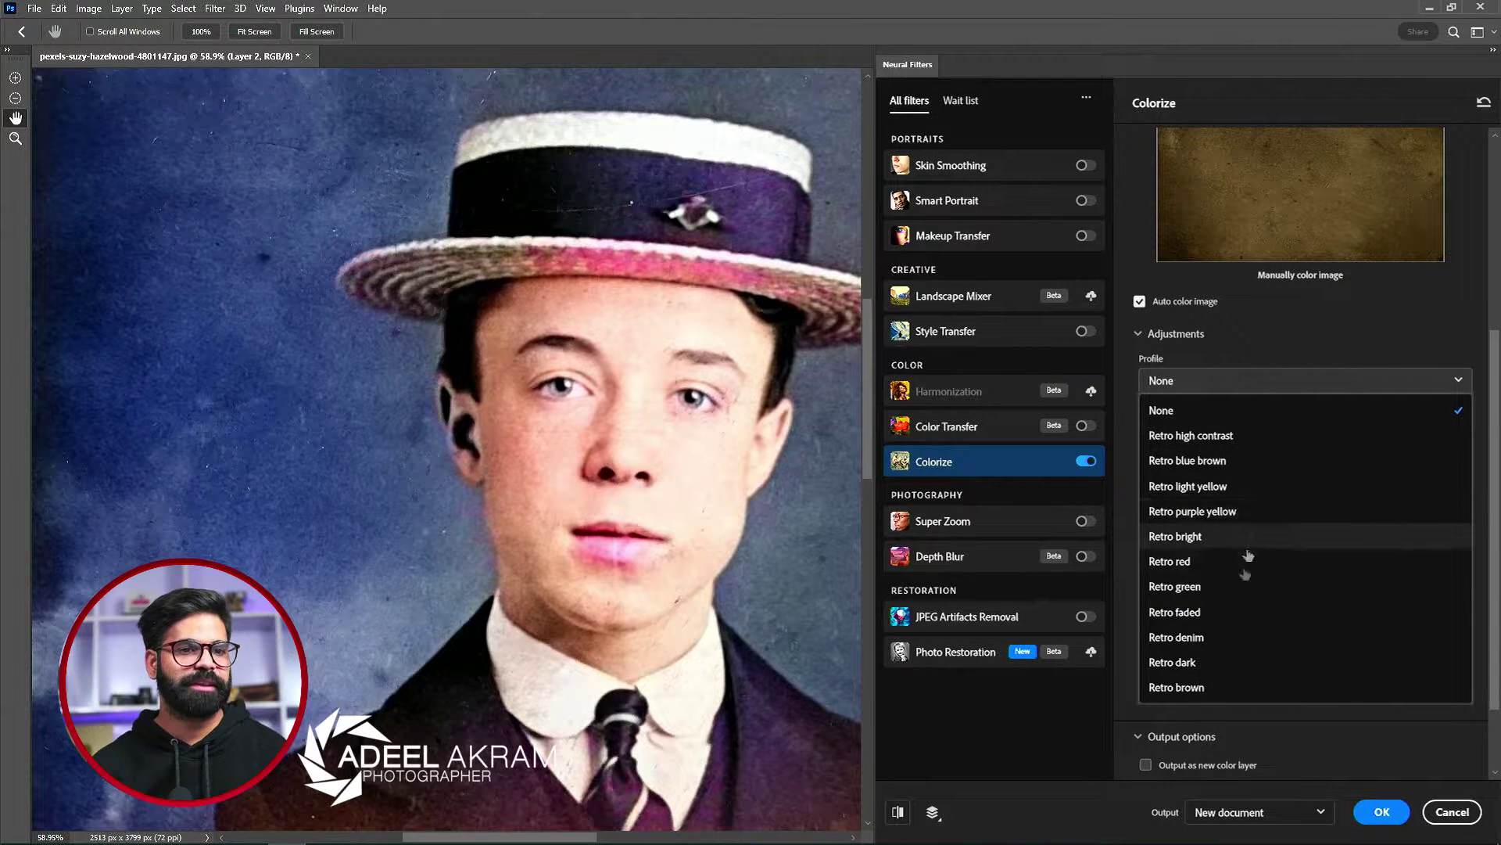
click(1281, 409)
- Adjust colour artifact reduction and output the colorized portrait as a new document
click(1210, 336)
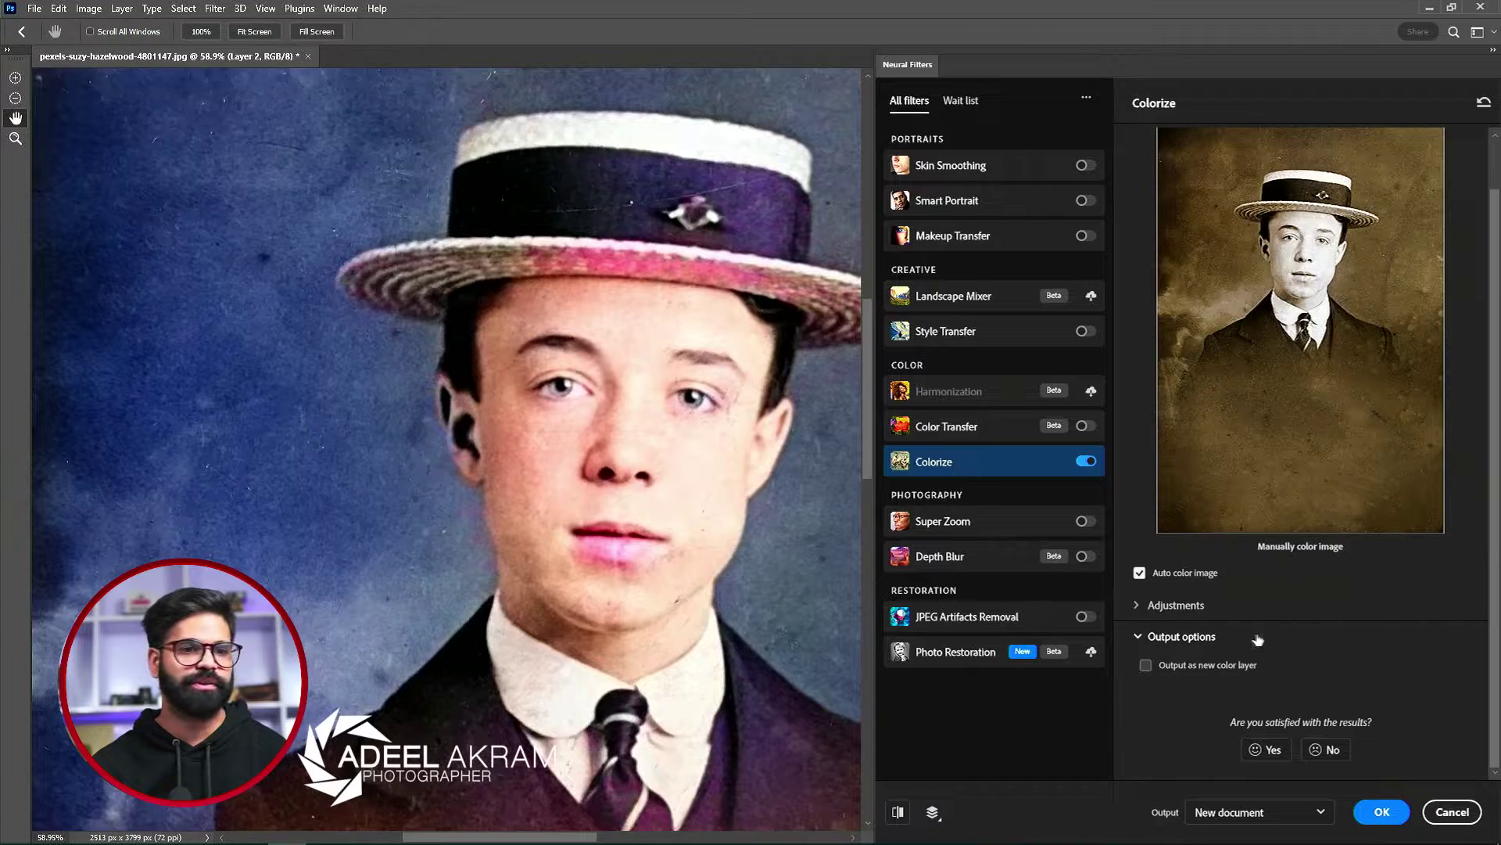
click(1223, 615)
scroll(1249, 617, down, 5)
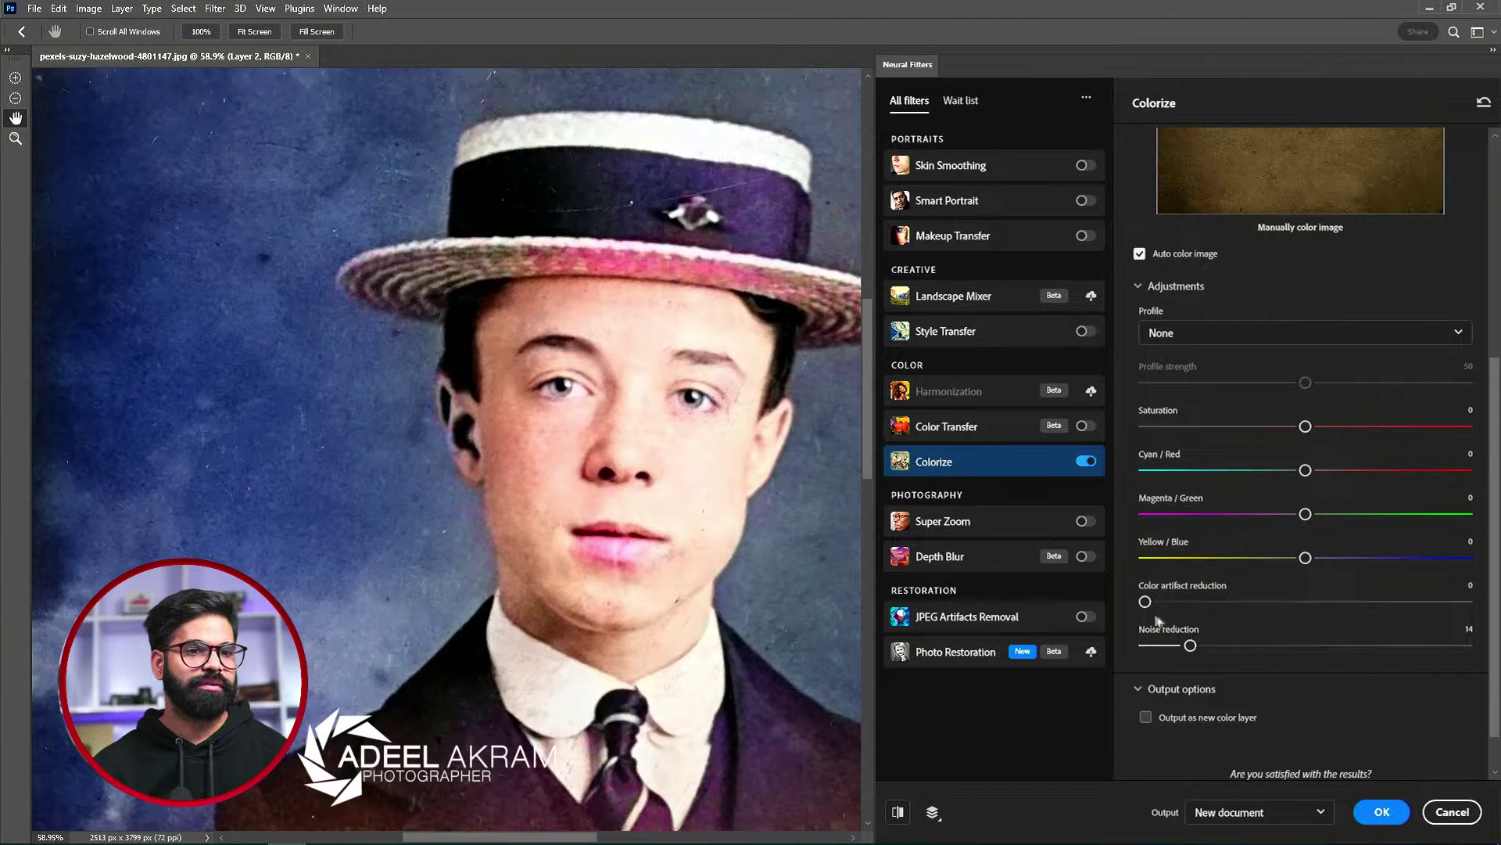
click(1206, 602)
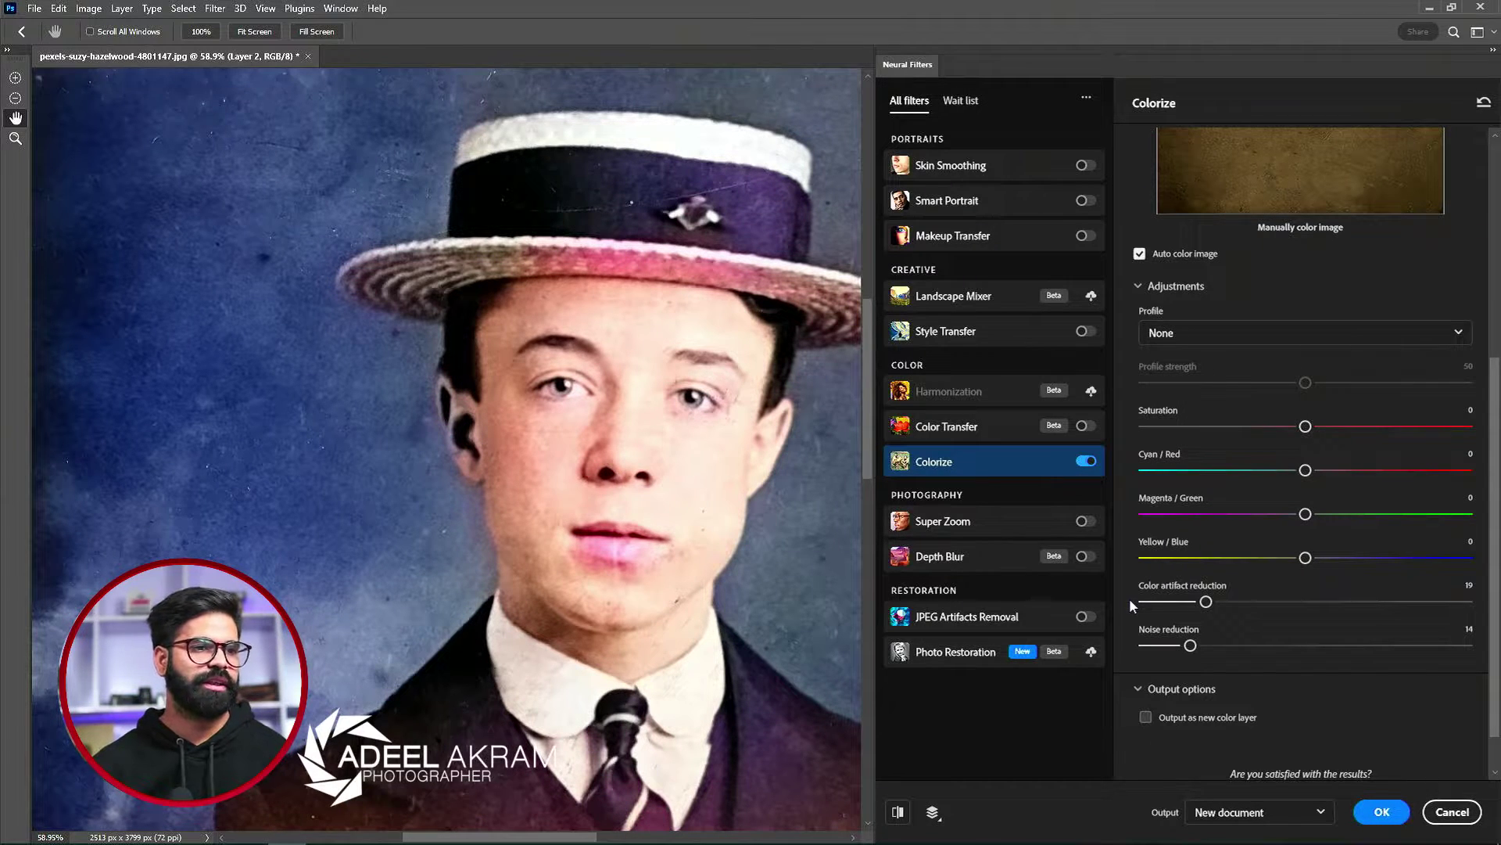
click(1382, 812)
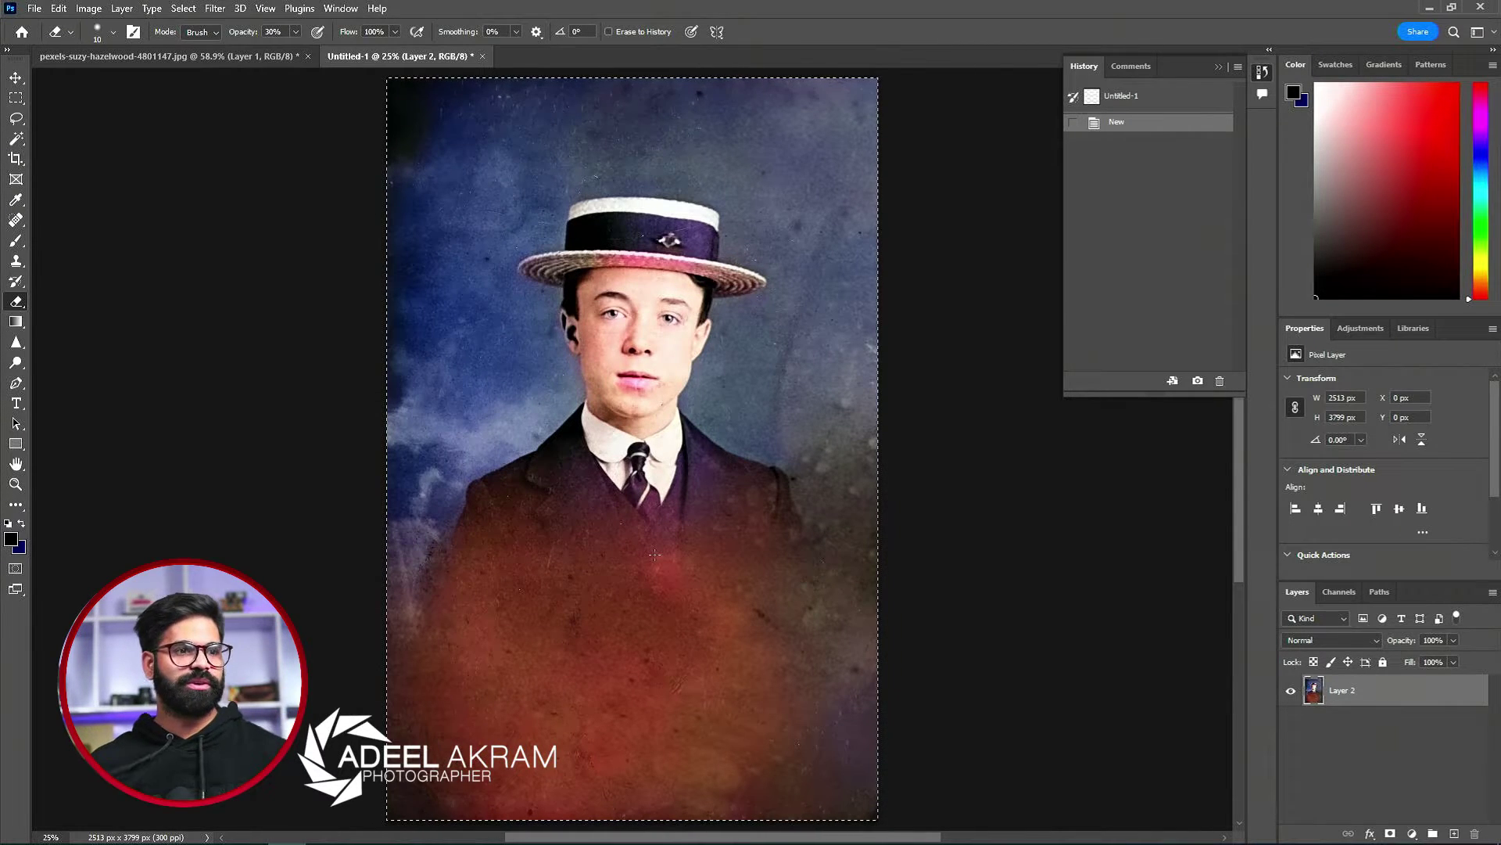
scroll(688, 316, up, 2)
scroll(688, 316, up, 2)
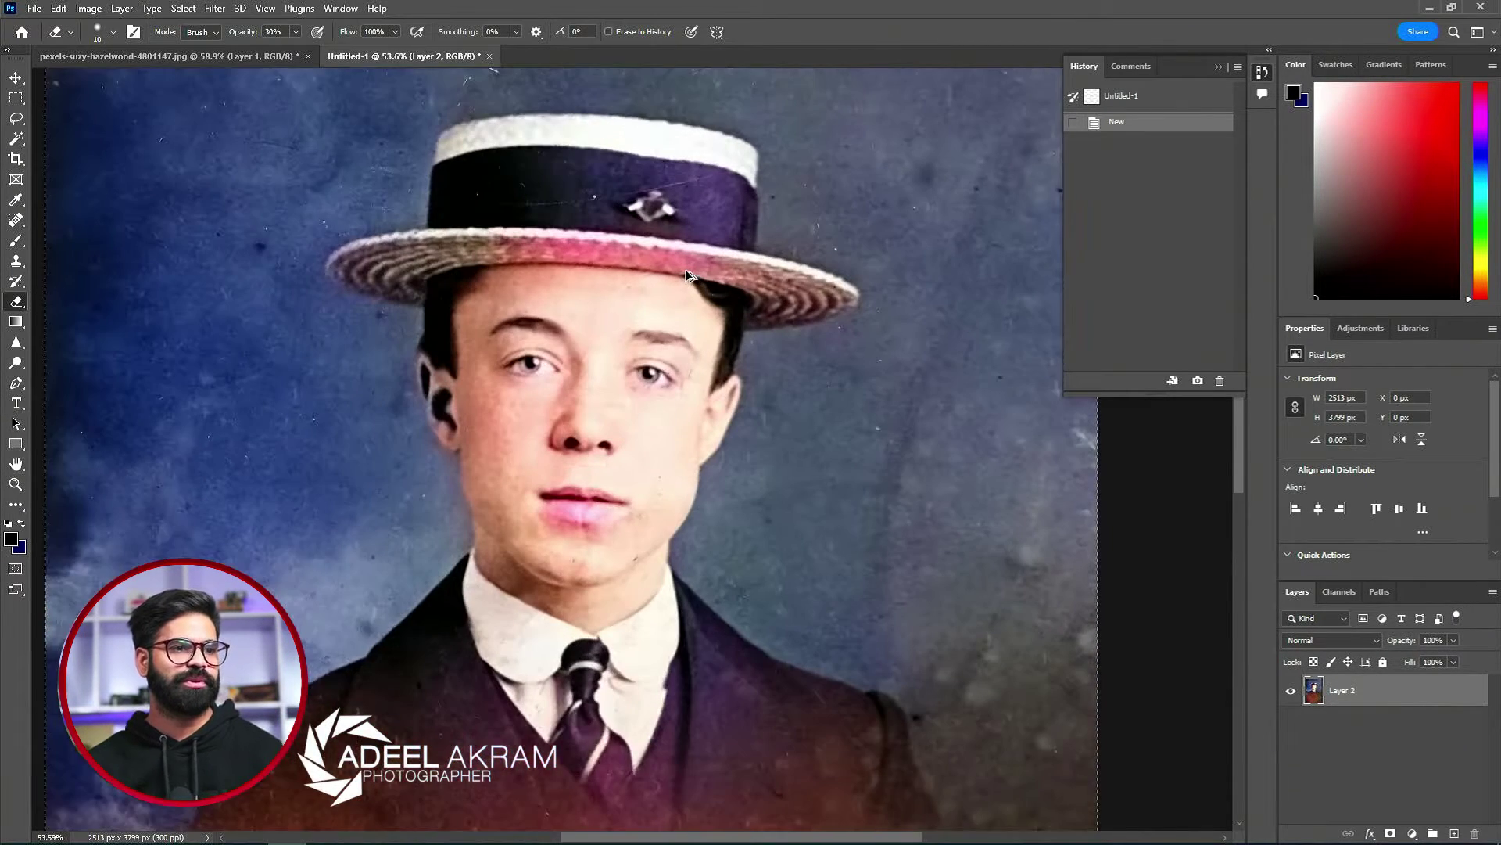
scroll(688, 317, up, 2)
scroll(531, 313, up, 2)
scroll(532, 313, up, 2)
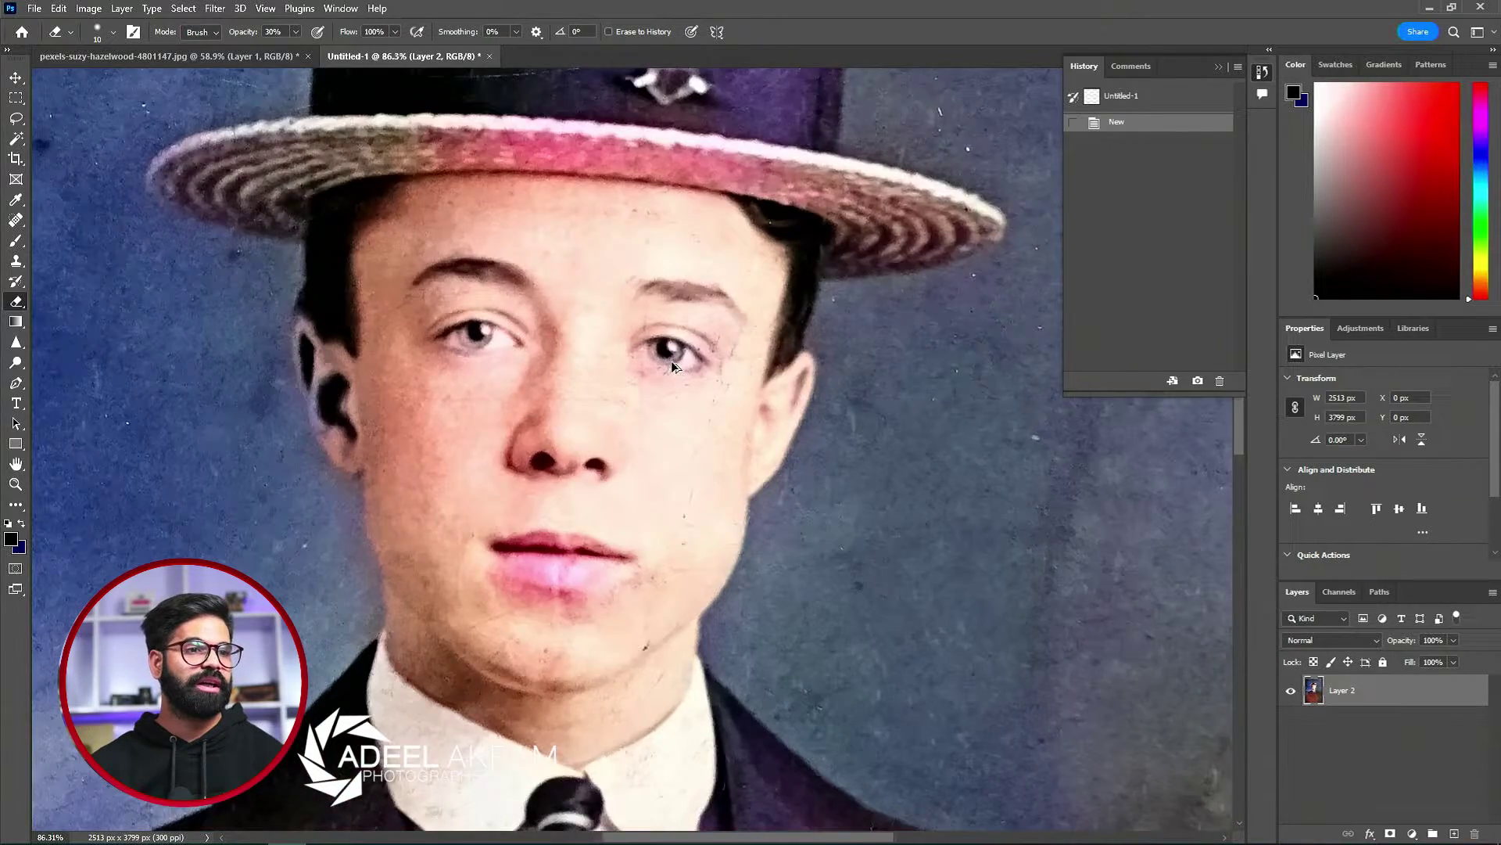
scroll(532, 312, up, 2)
drag(1005, 521, 1048, 538)
scroll(514, 487, up, 2)
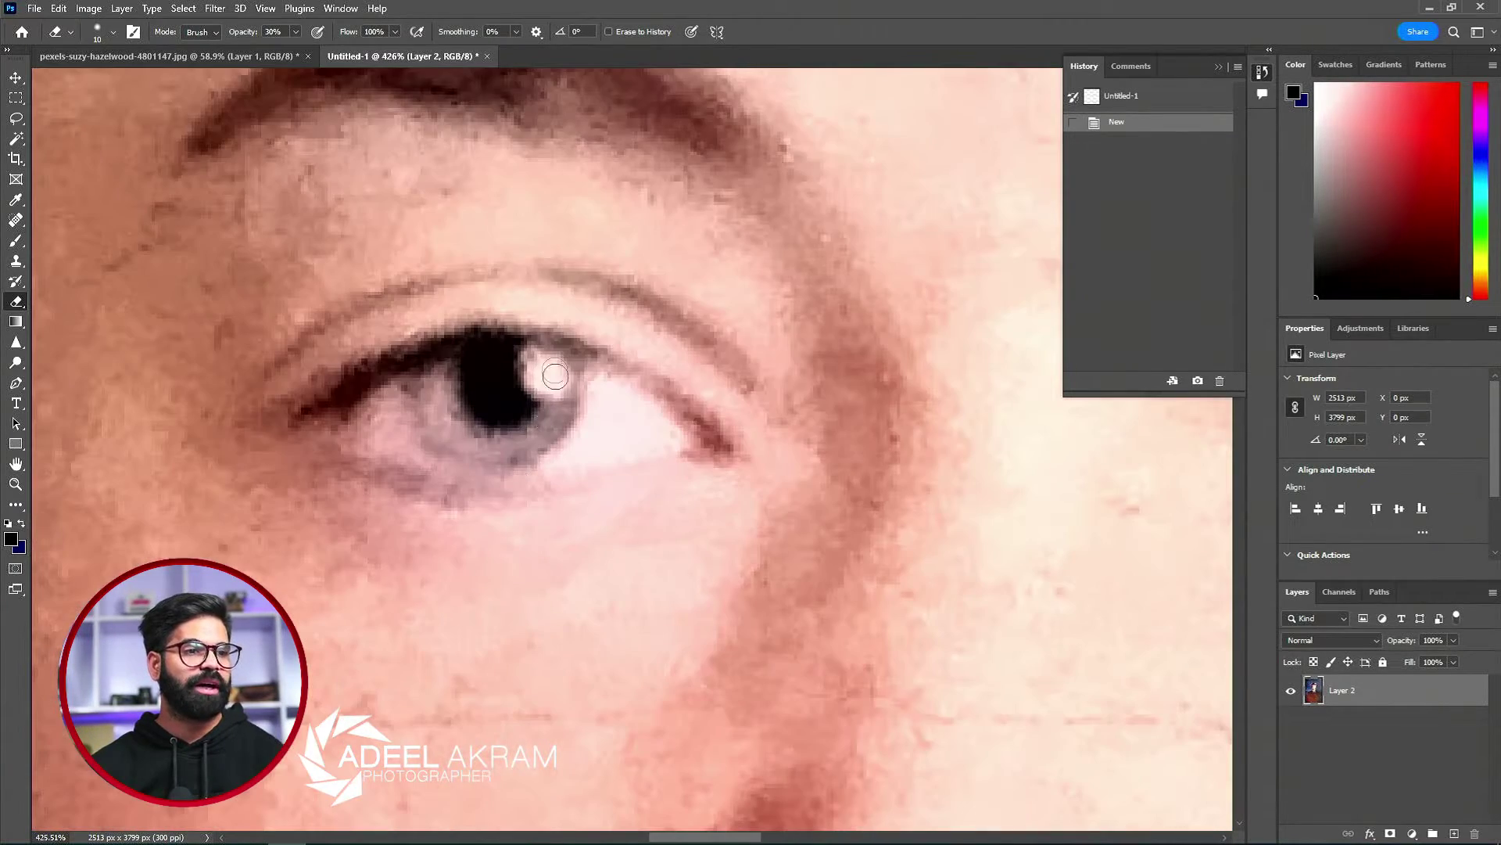
drag(792, 513, 702, 440)
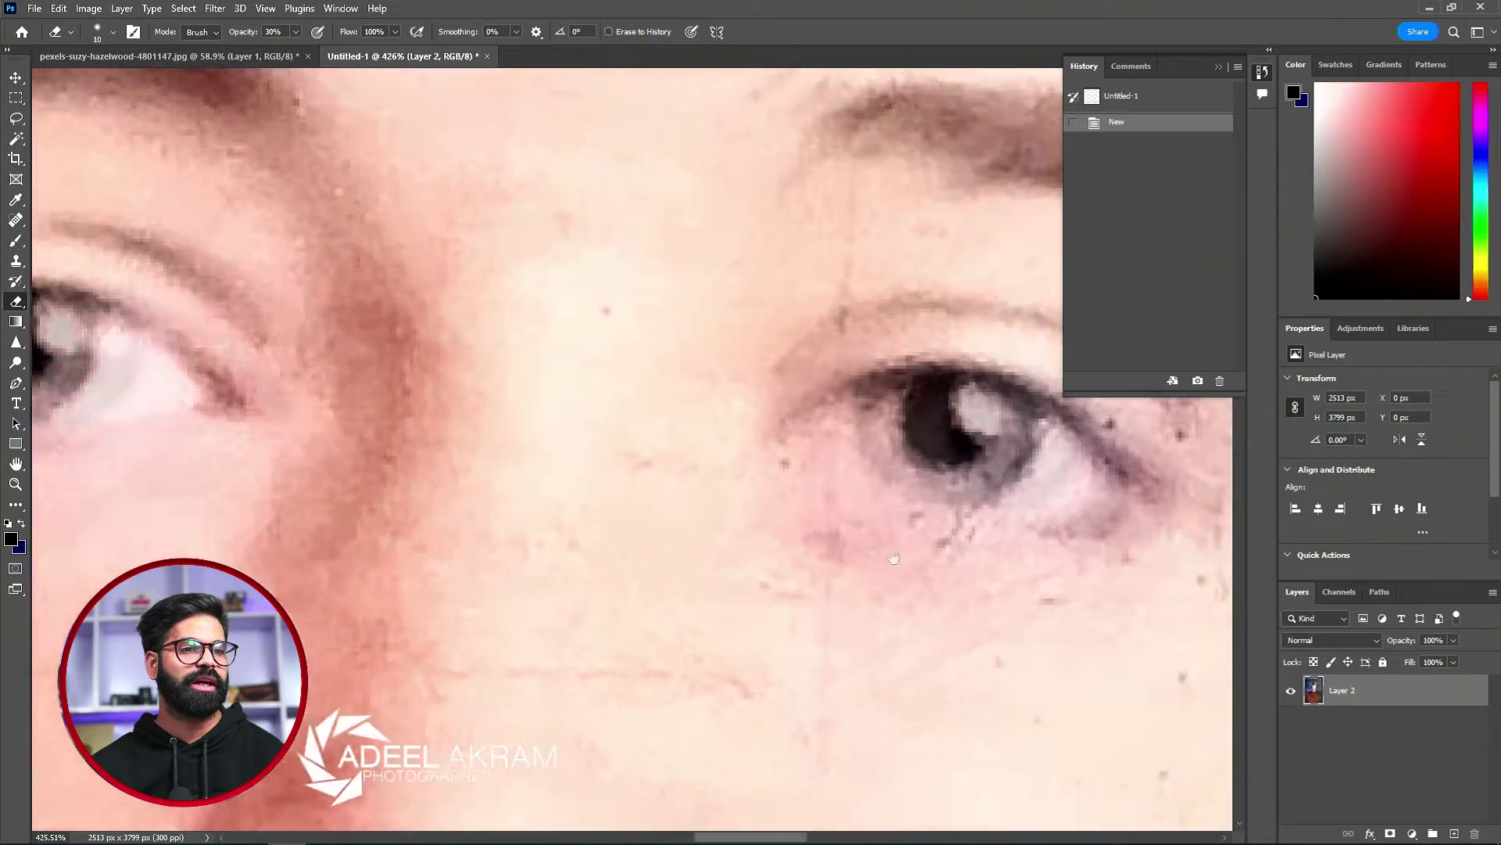
scroll(761, 421, down, 1)
scroll(781, 539, down, 2)
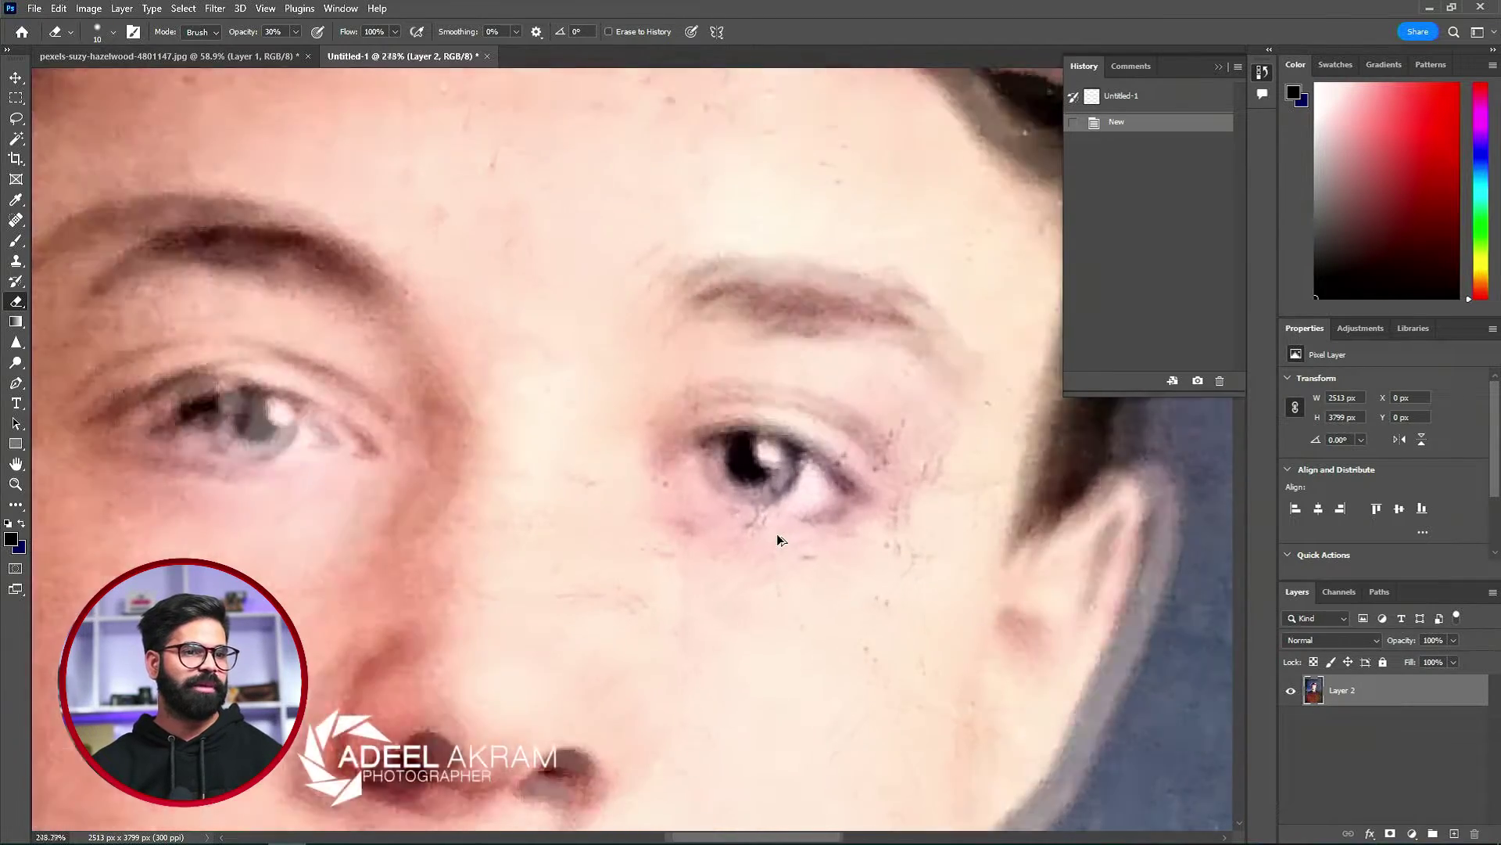
scroll(782, 539, down, 2)
scroll(781, 539, down, 1)
scroll(636, 613, up, 2)
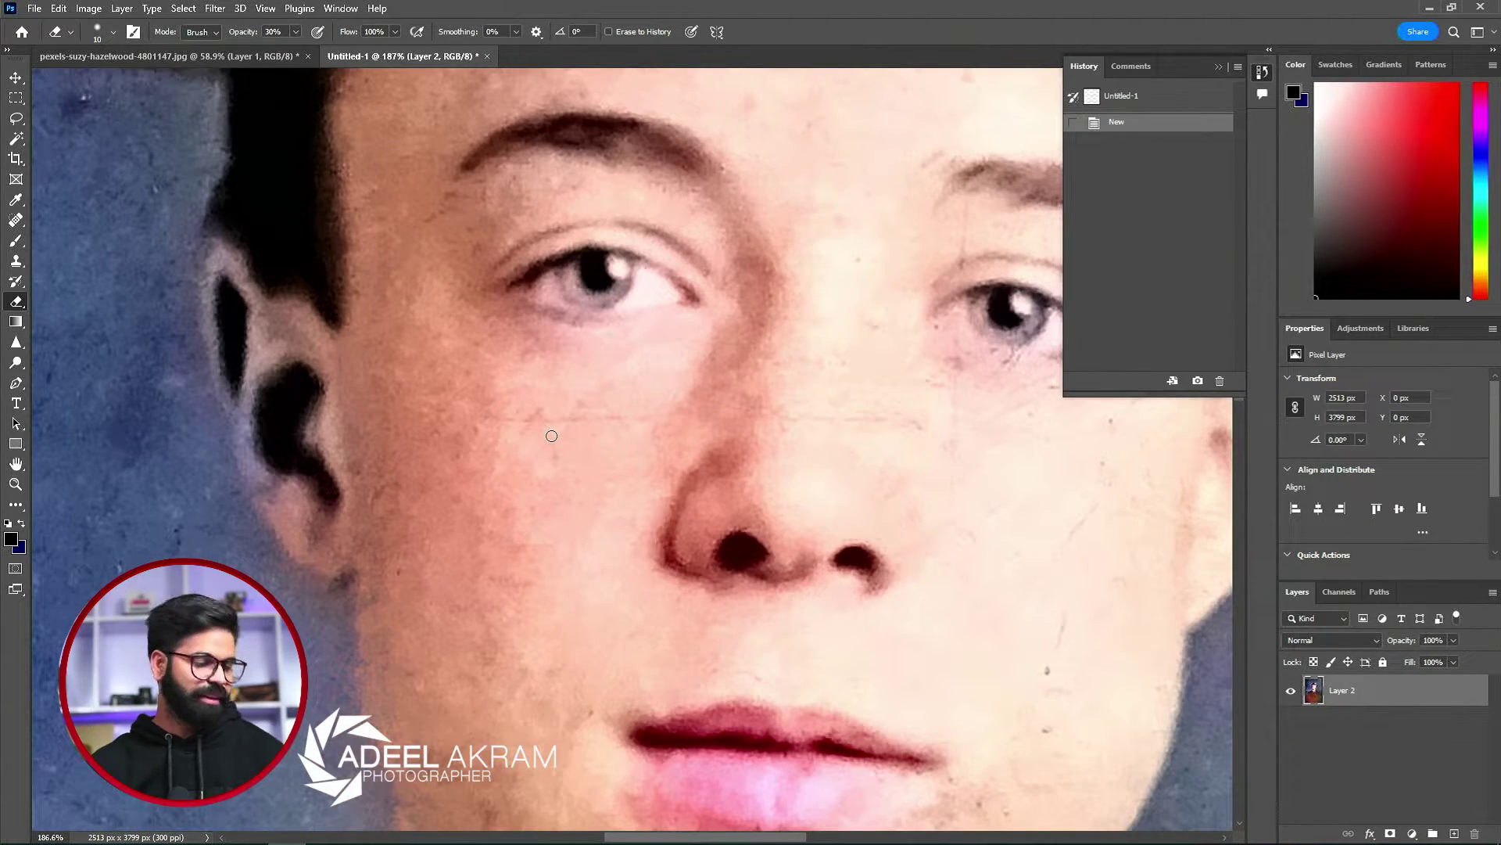
key(j)
- With a smaller Spot Healing Brush, heal the cheek scratch and the mark beside the nose
right_click(16, 221)
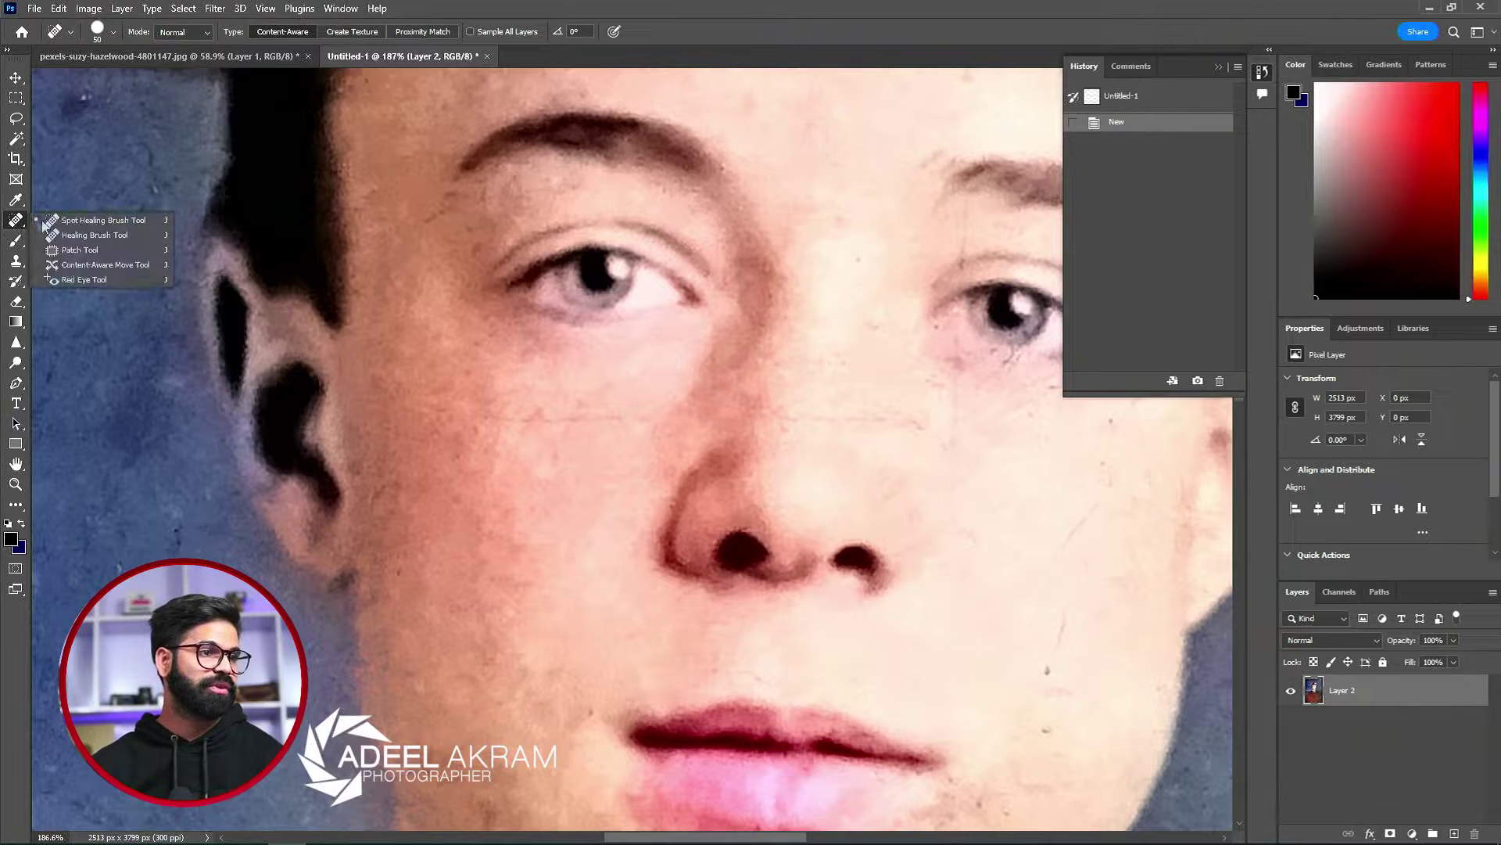
click(45, 223)
key(bracketleft)
key(bracketleft)
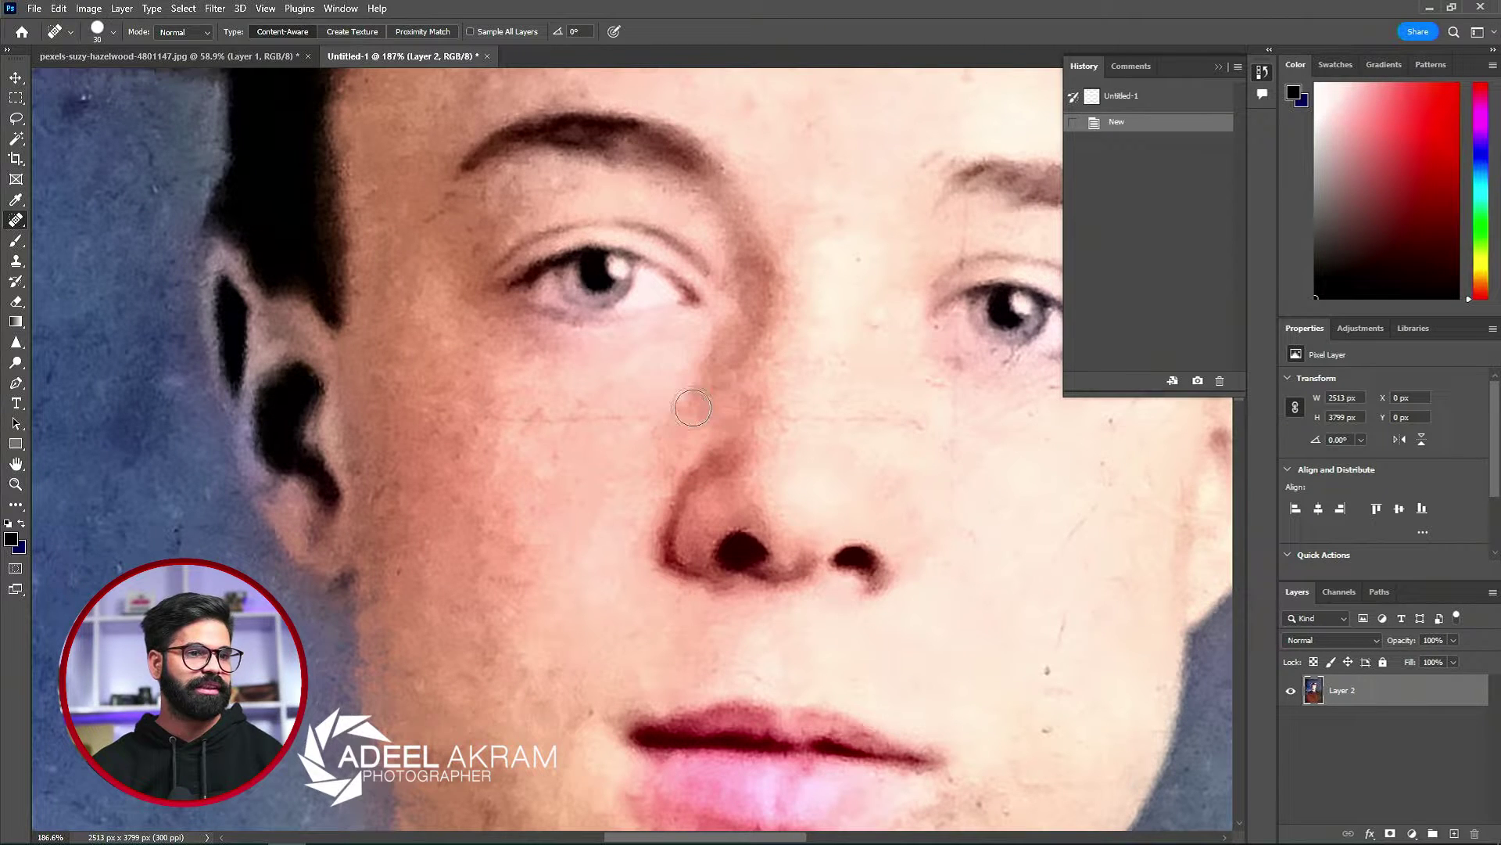
drag(692, 407, 479, 412)
key(bracketleft)
drag(786, 420, 902, 423)
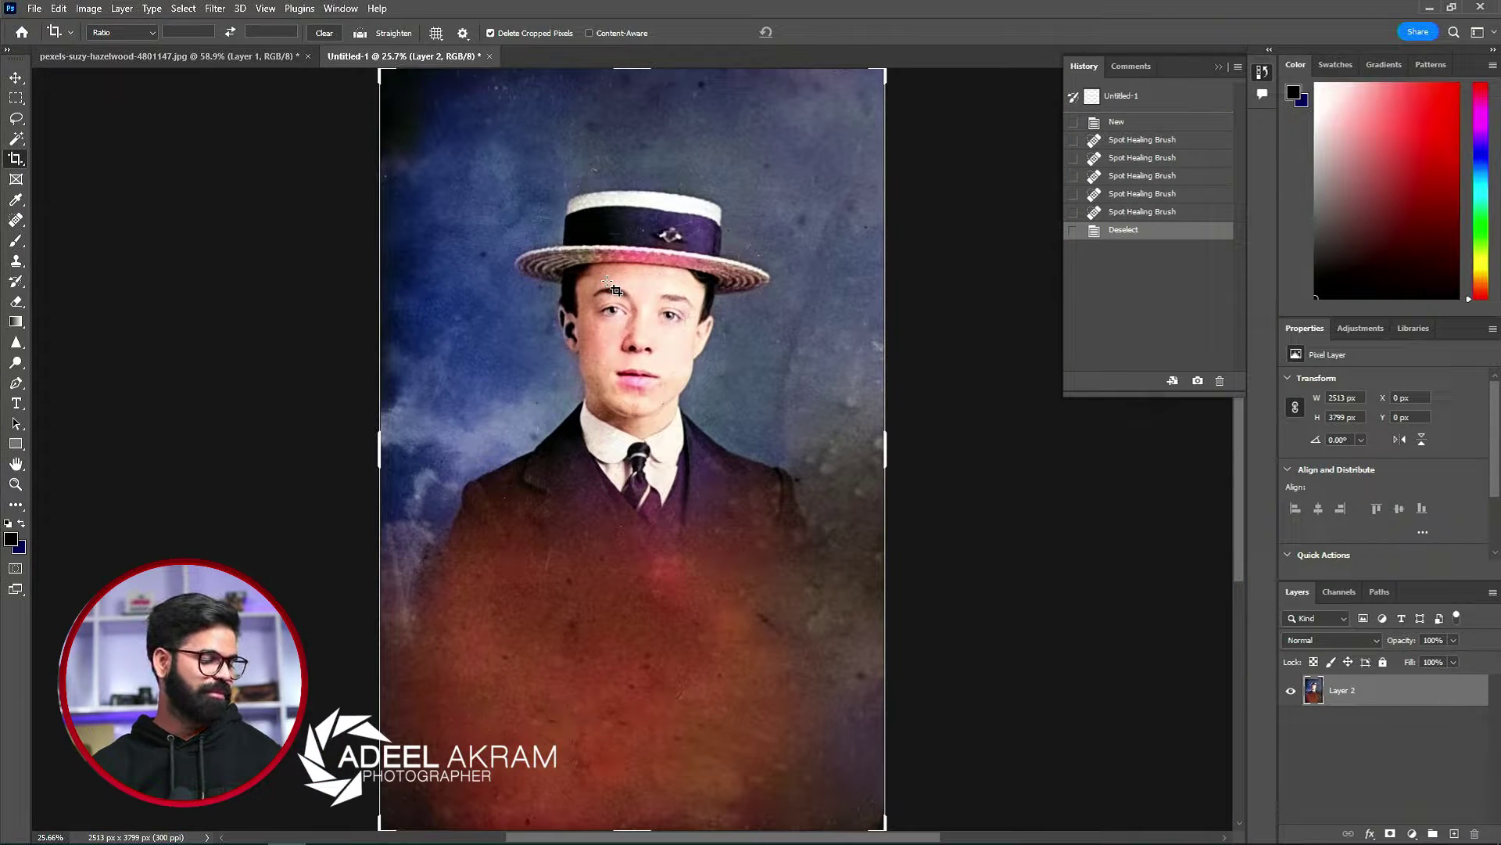
- Draw a rectangular marquee around the man from hat to chest
key(v)
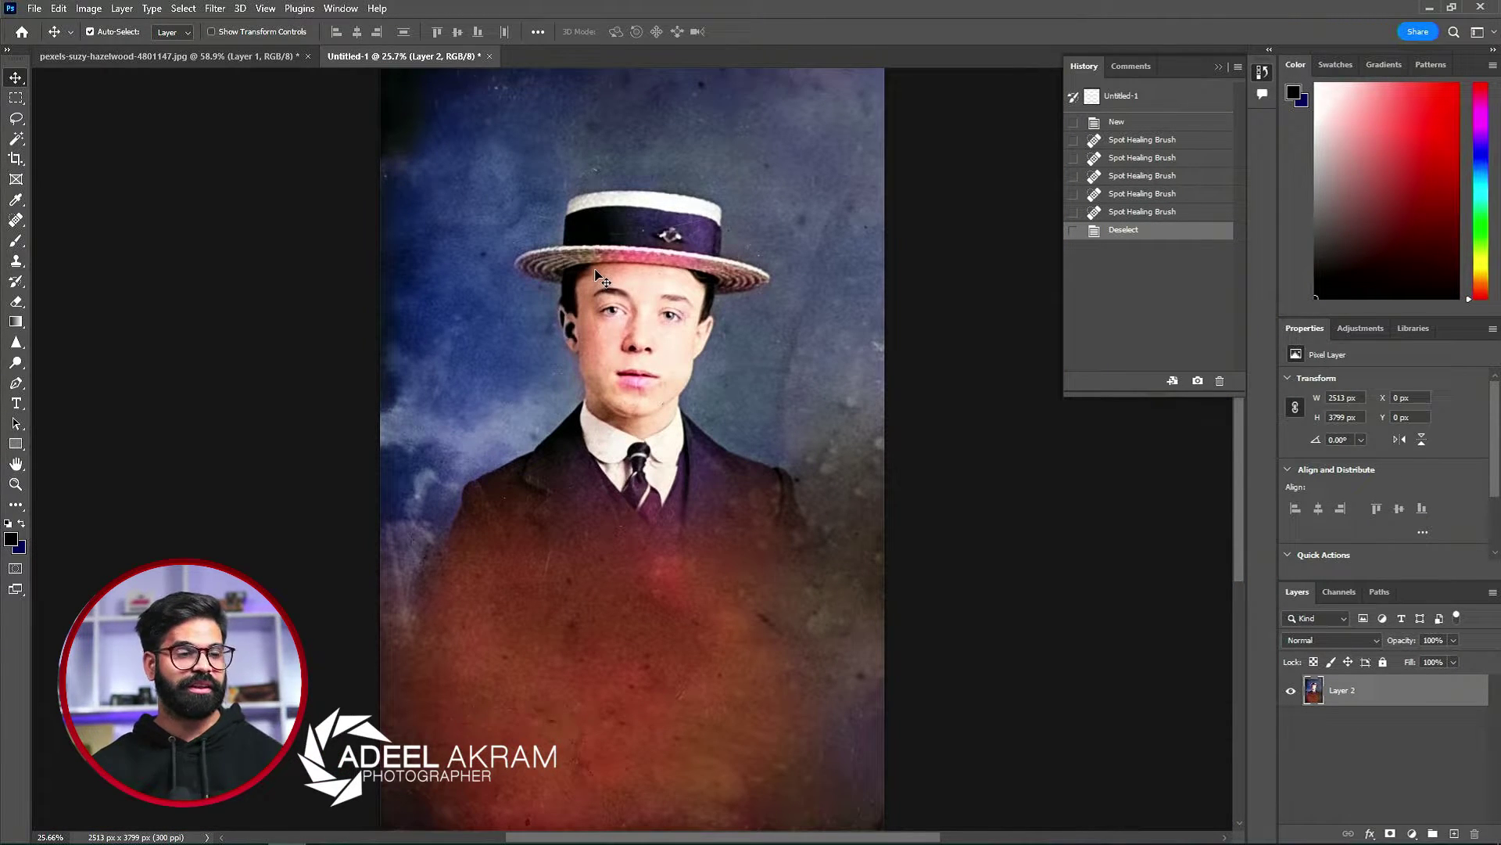
key(m)
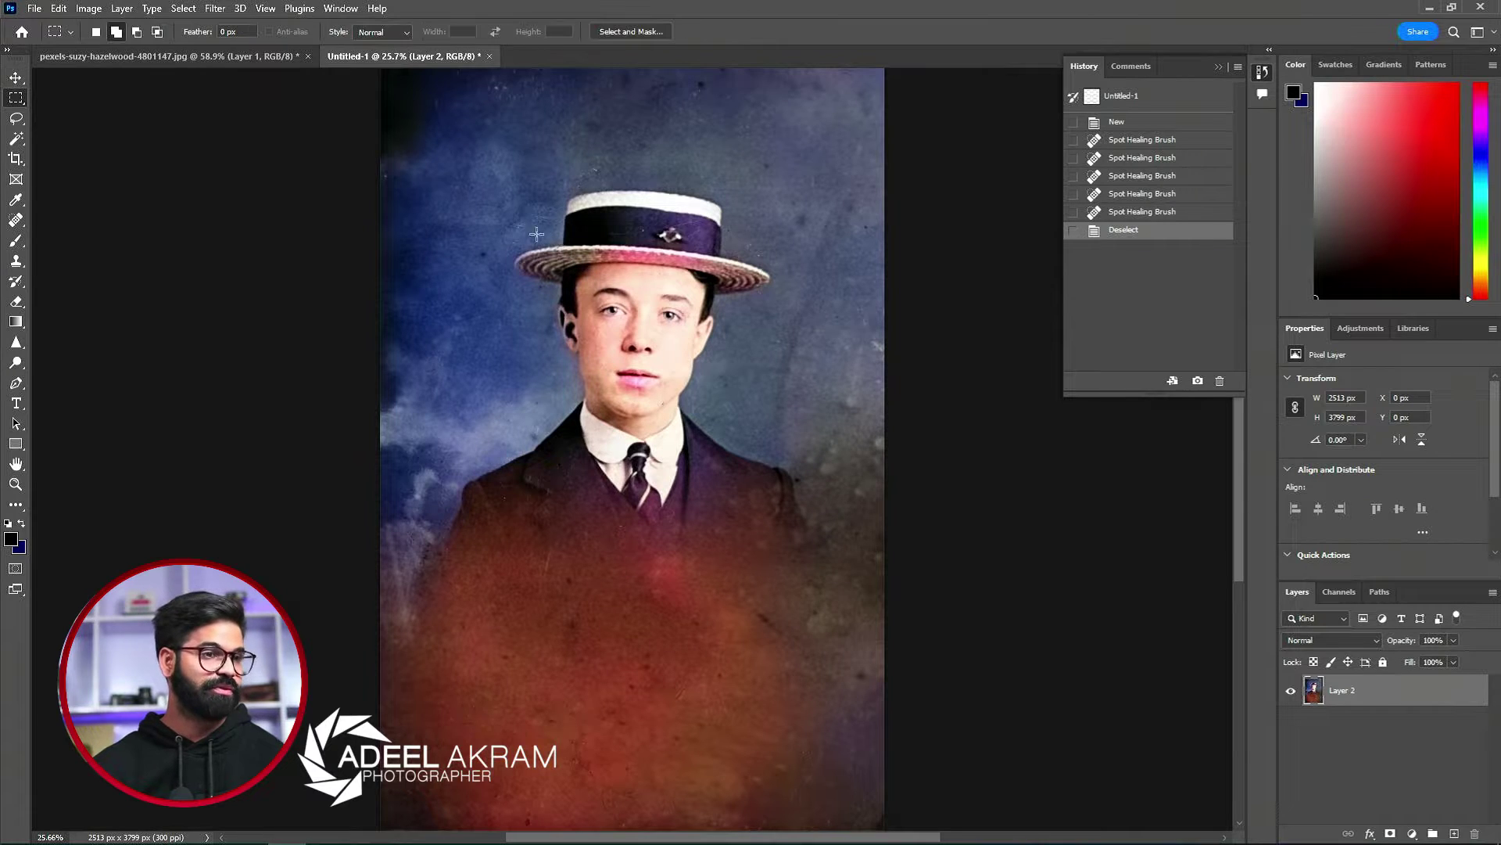
mouse_move(426, 140)
mouse_down()
mouse_move(845, 589)
mouse_move(848, 655)
mouse_move(848, 636)
mouse_up()
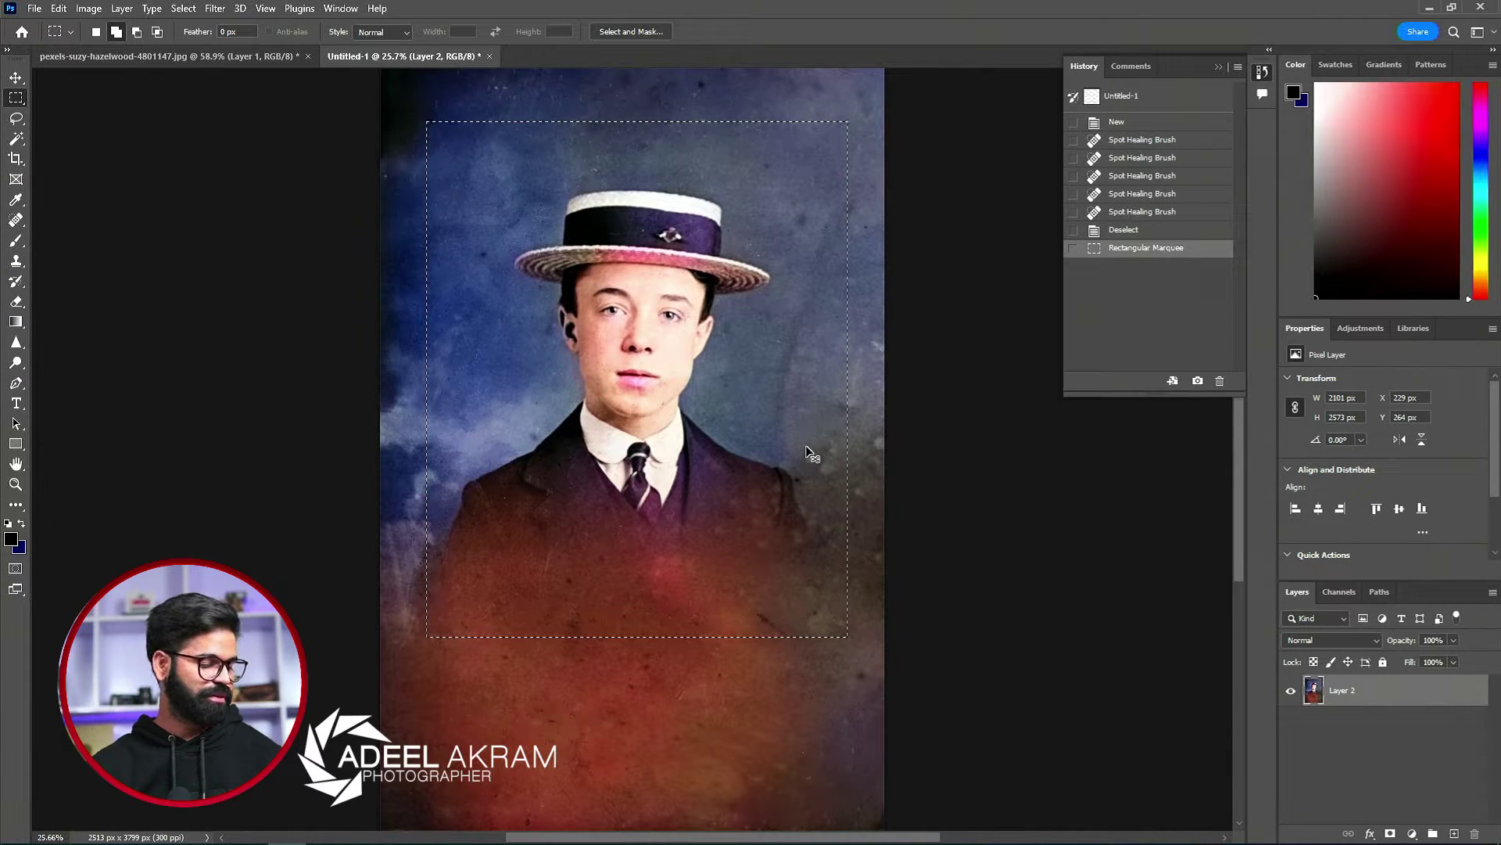
key(ctrl+n)
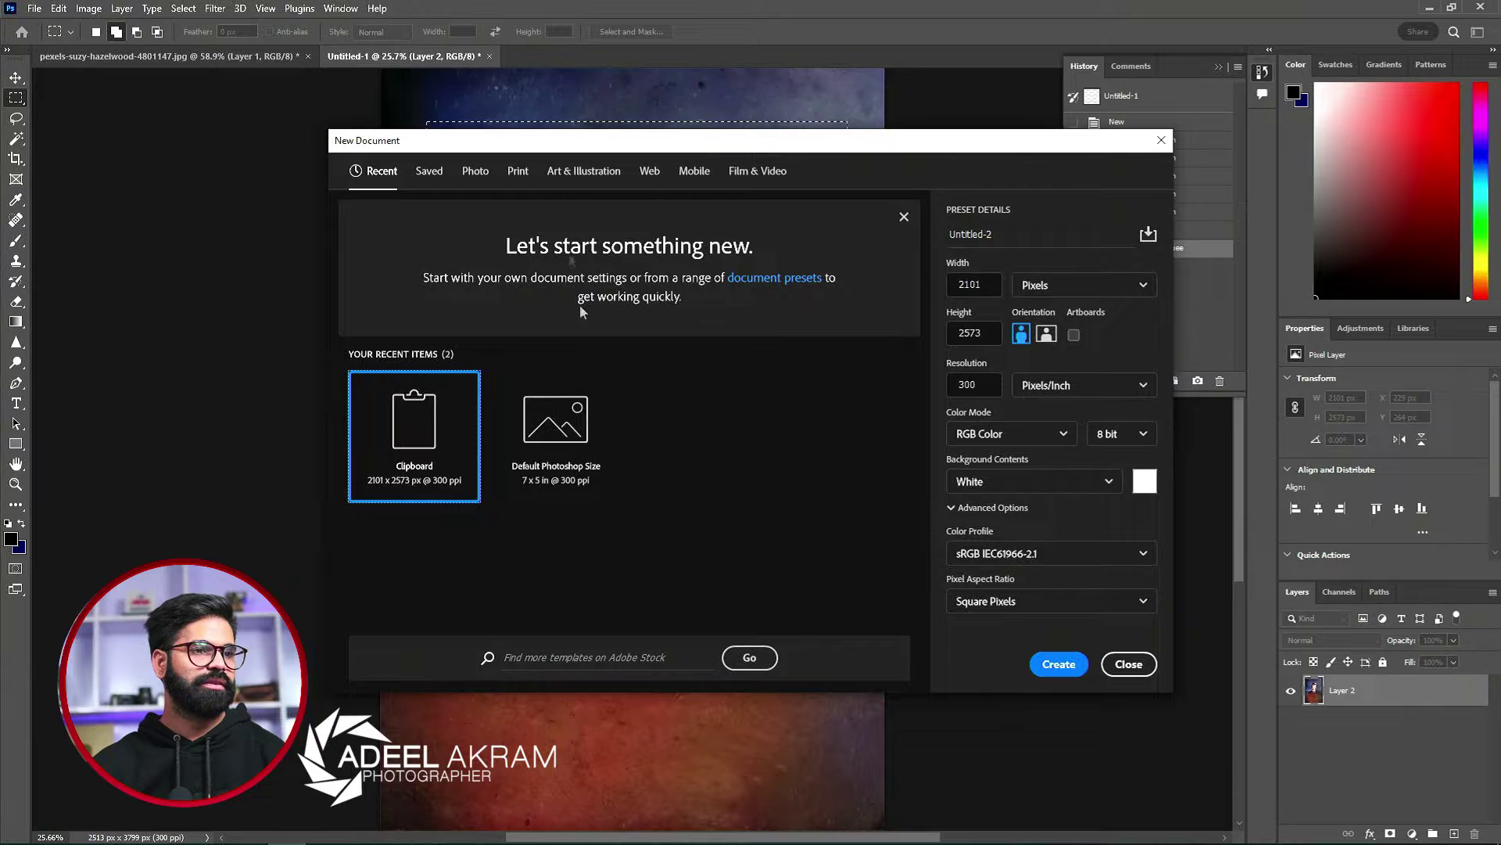
- Create a new document from the Photo preset Portrait 8x10
click(519, 171)
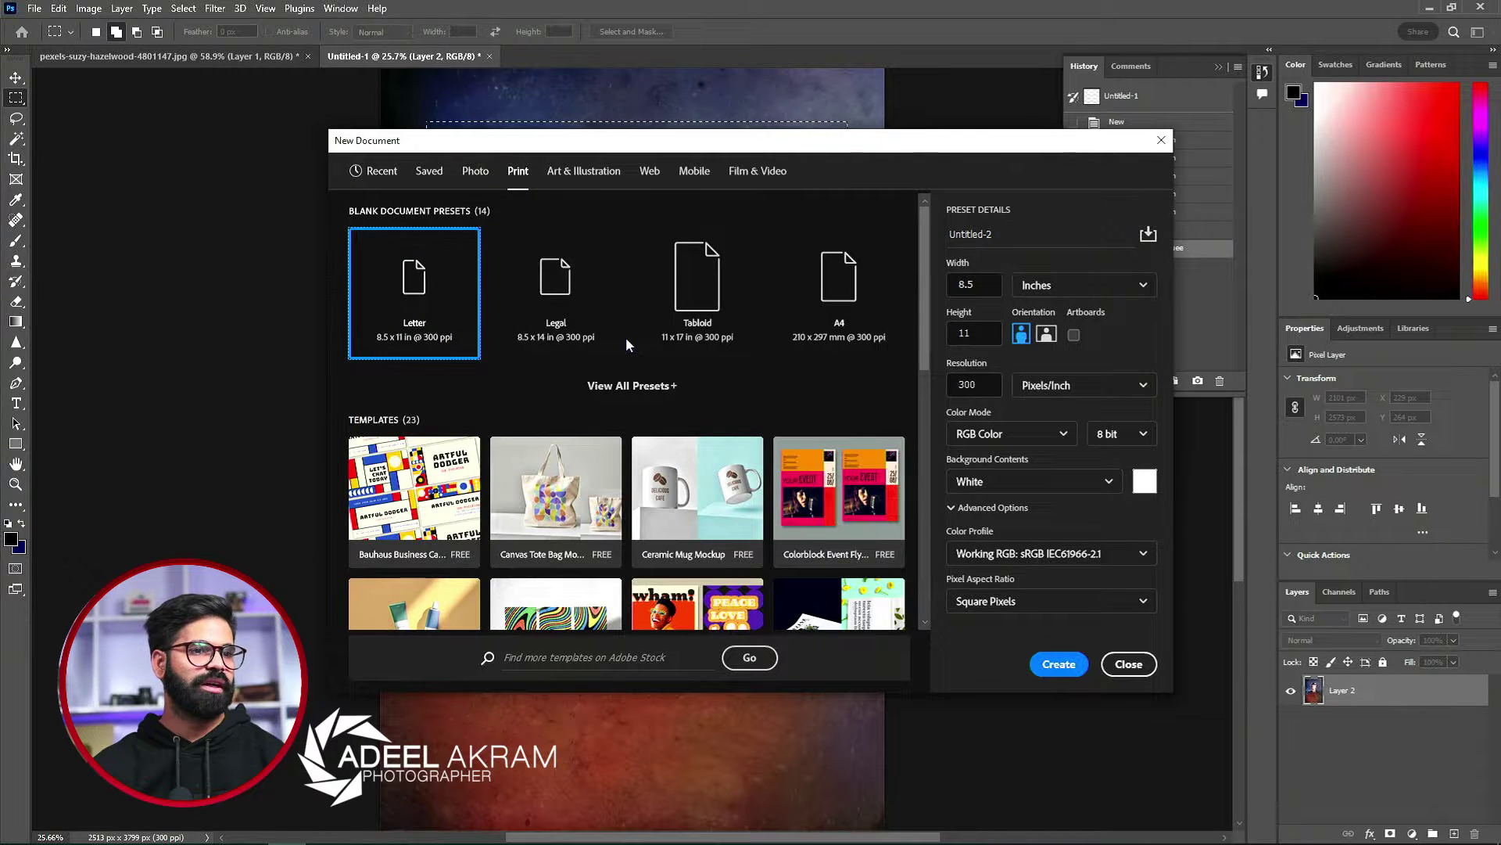
click(473, 174)
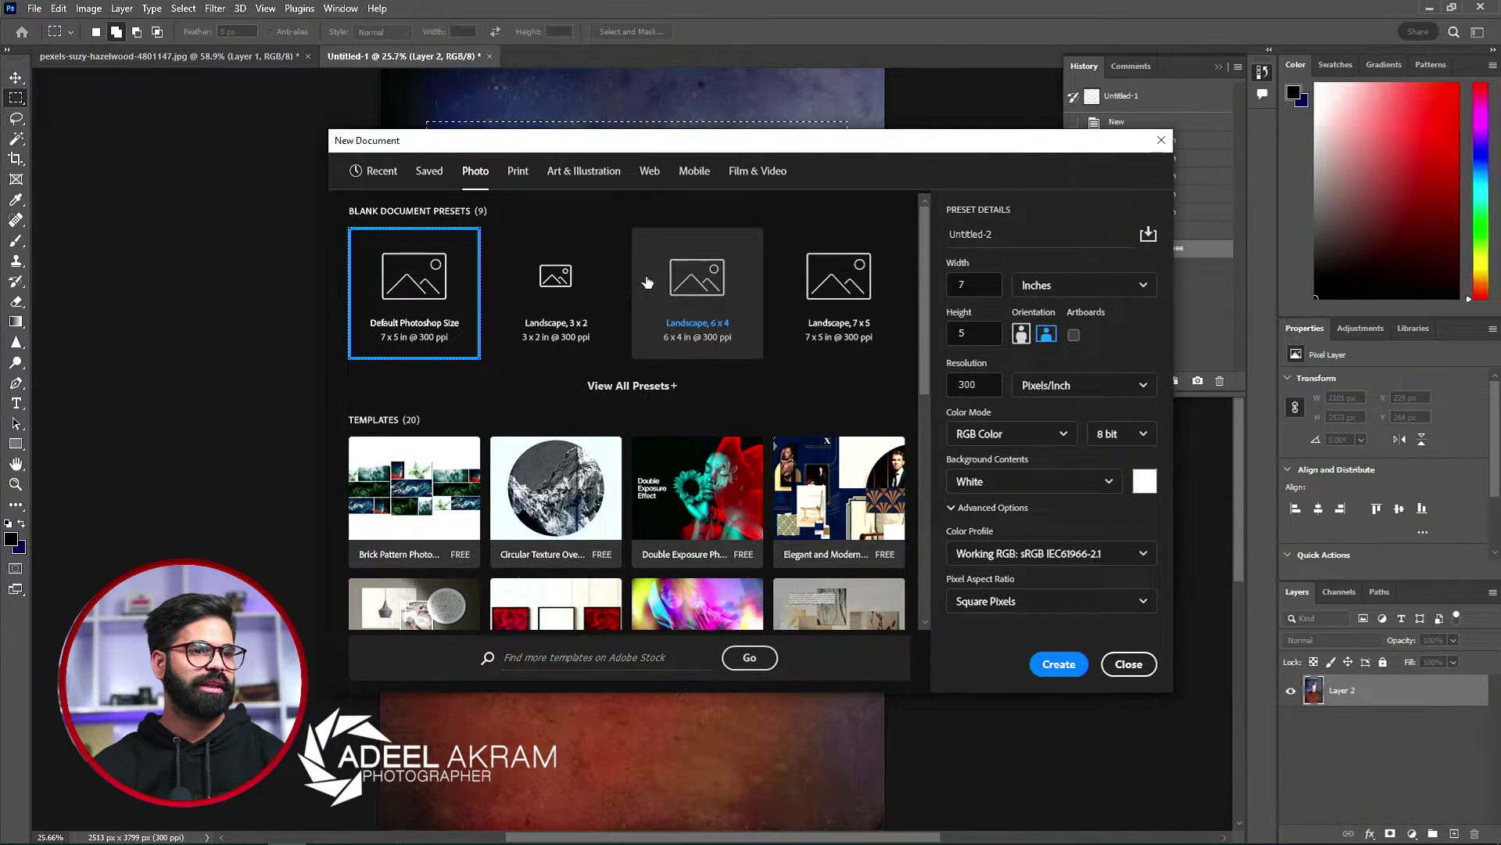
click(649, 388)
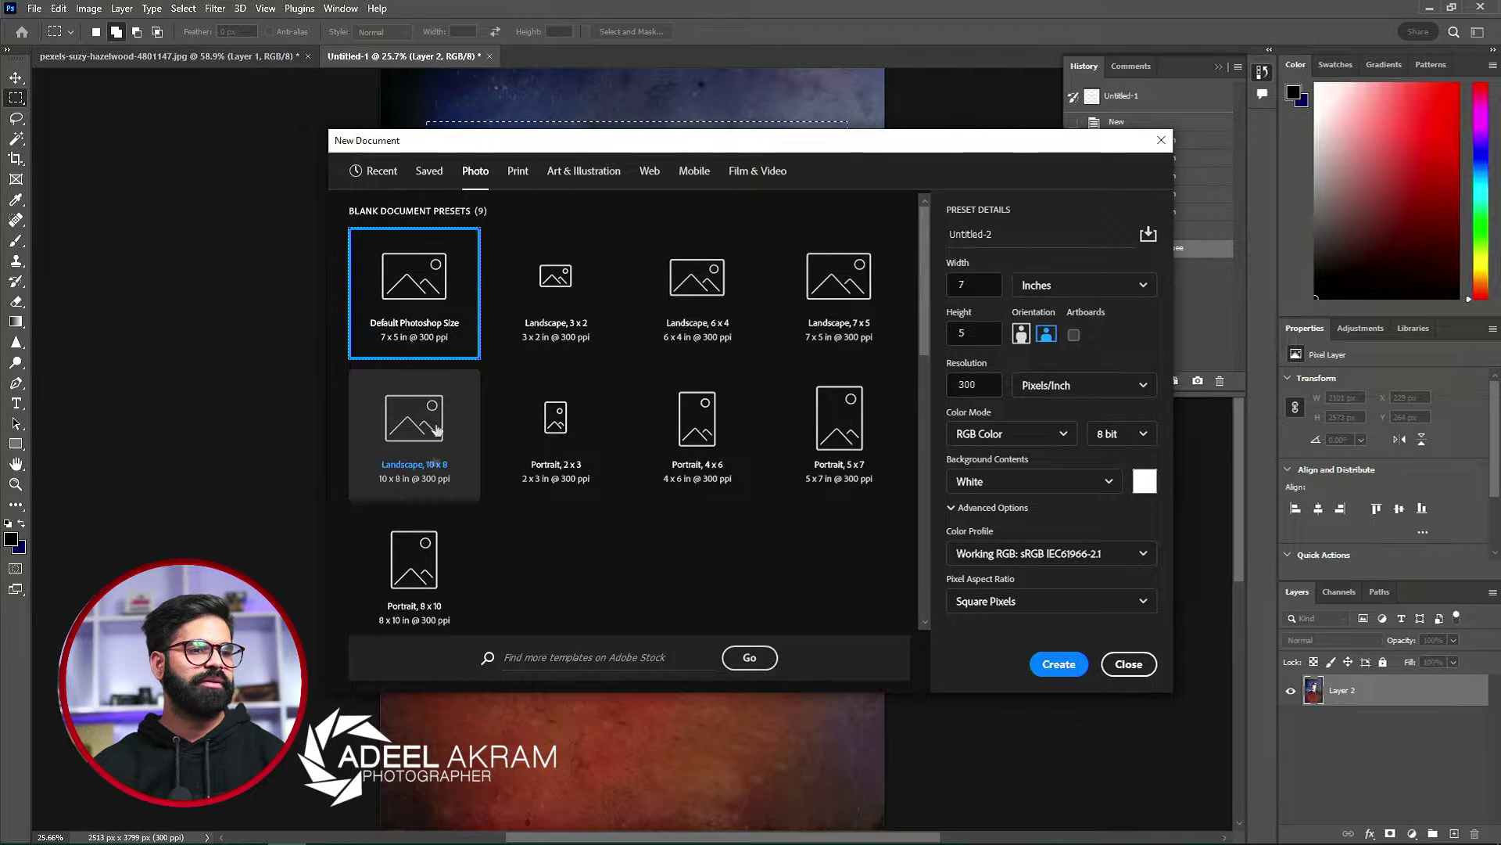
click(418, 610)
click(1059, 663)
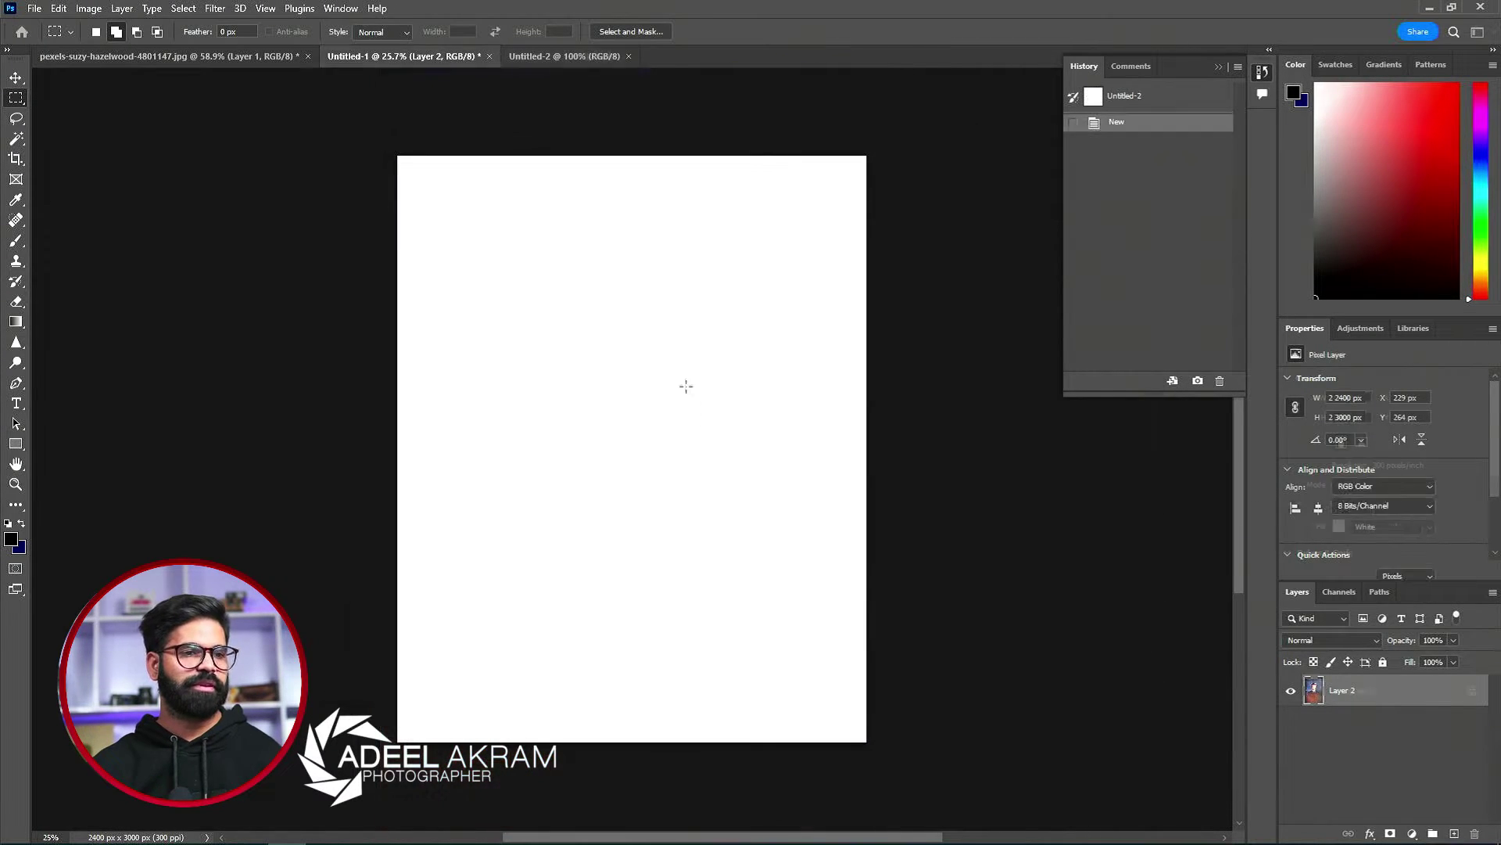
- Paste the colorized portrait and scale it up to fill the 8x10 canvas
key(ctrl+v)
key(ctrl+t)
drag(837, 197, 867, 157)
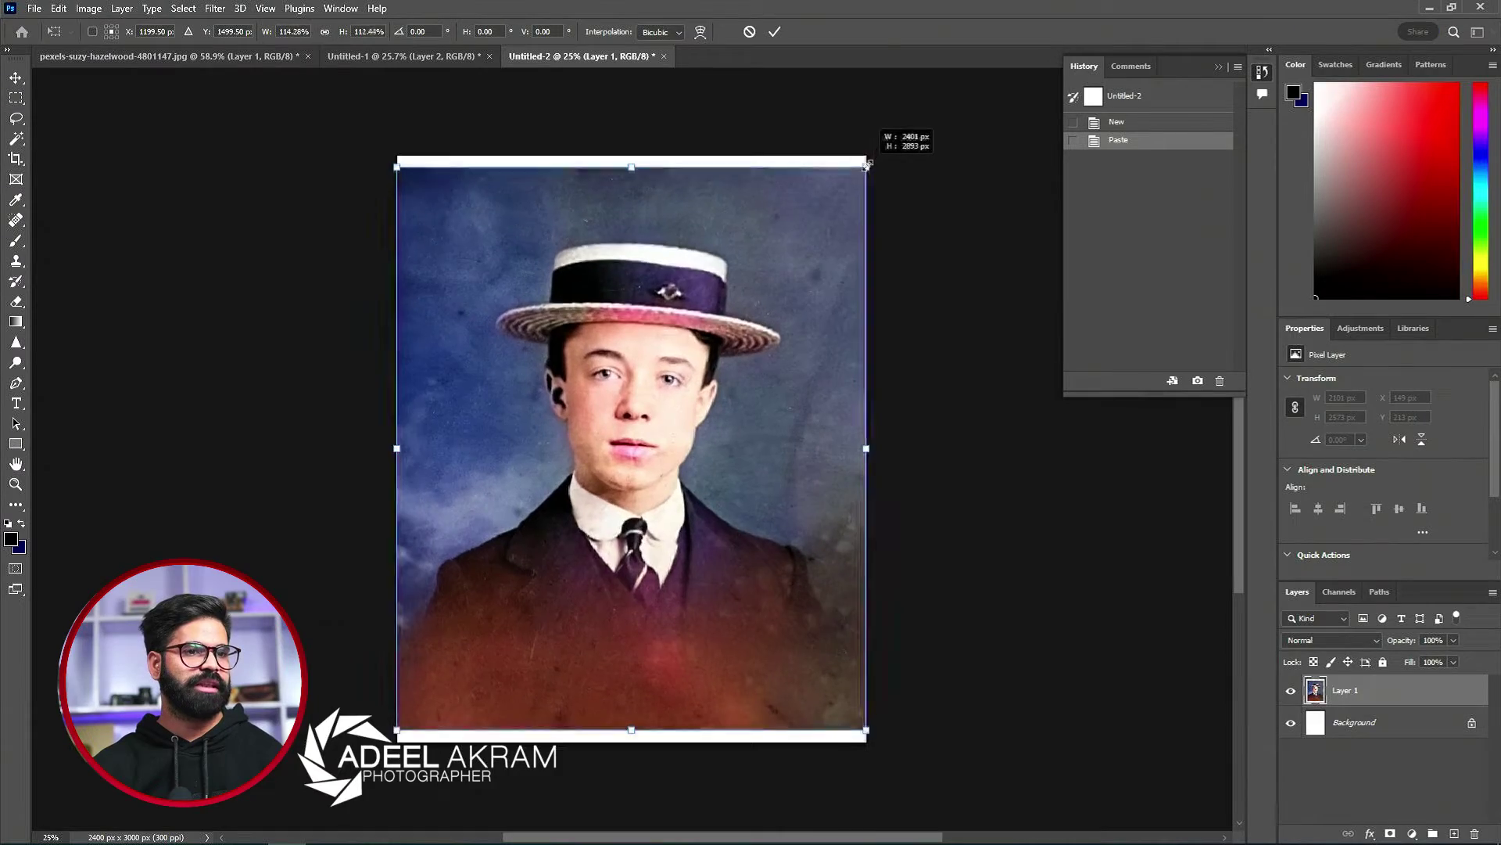
key(Return)
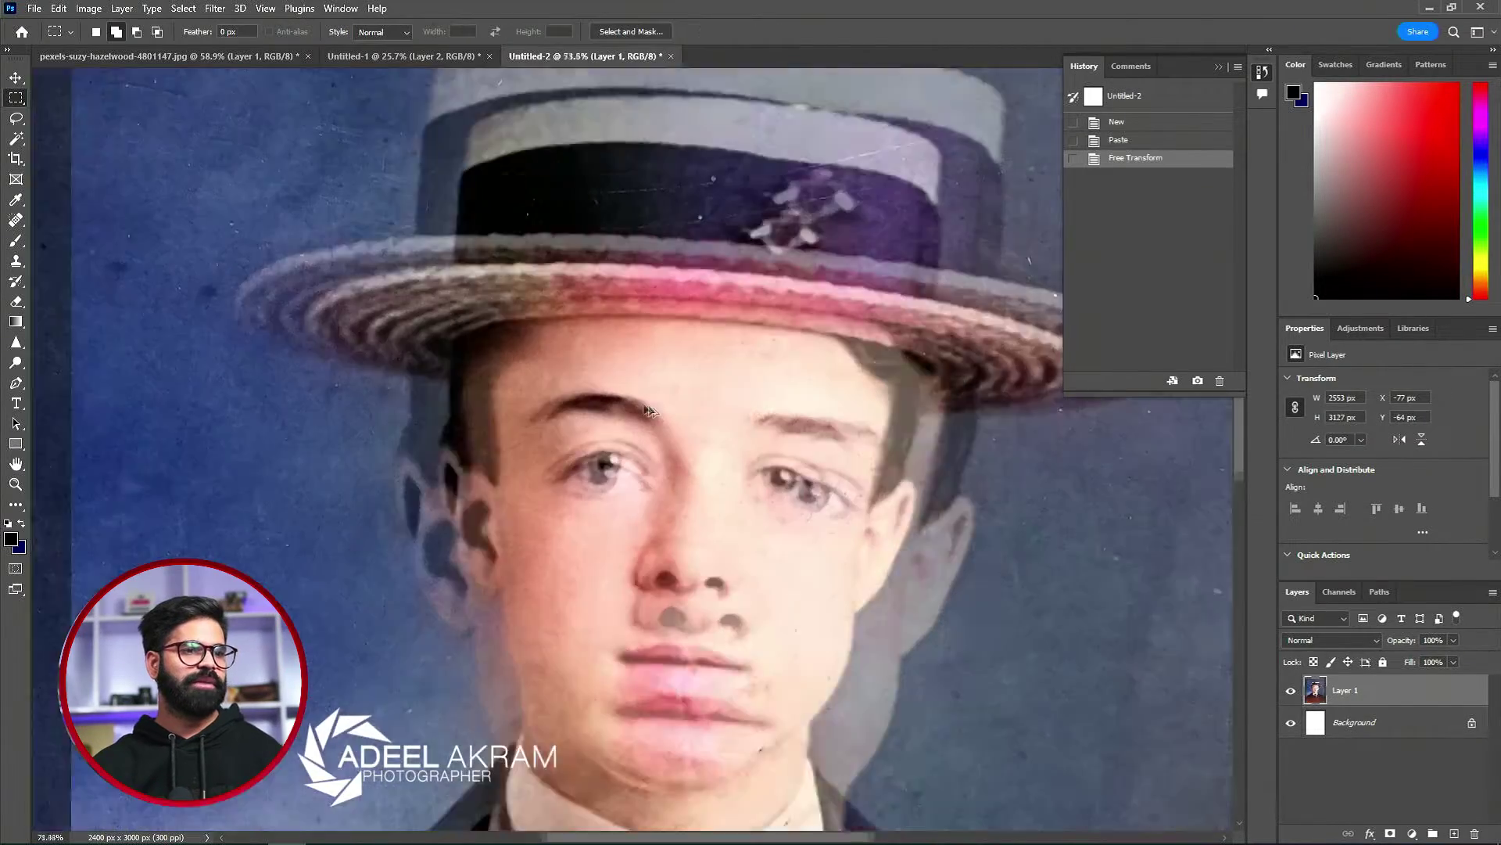
- Zoom to the hat and spot-heal a streak in the background
scroll(670, 199, up, 5)
drag(669, 199, 590, 377)
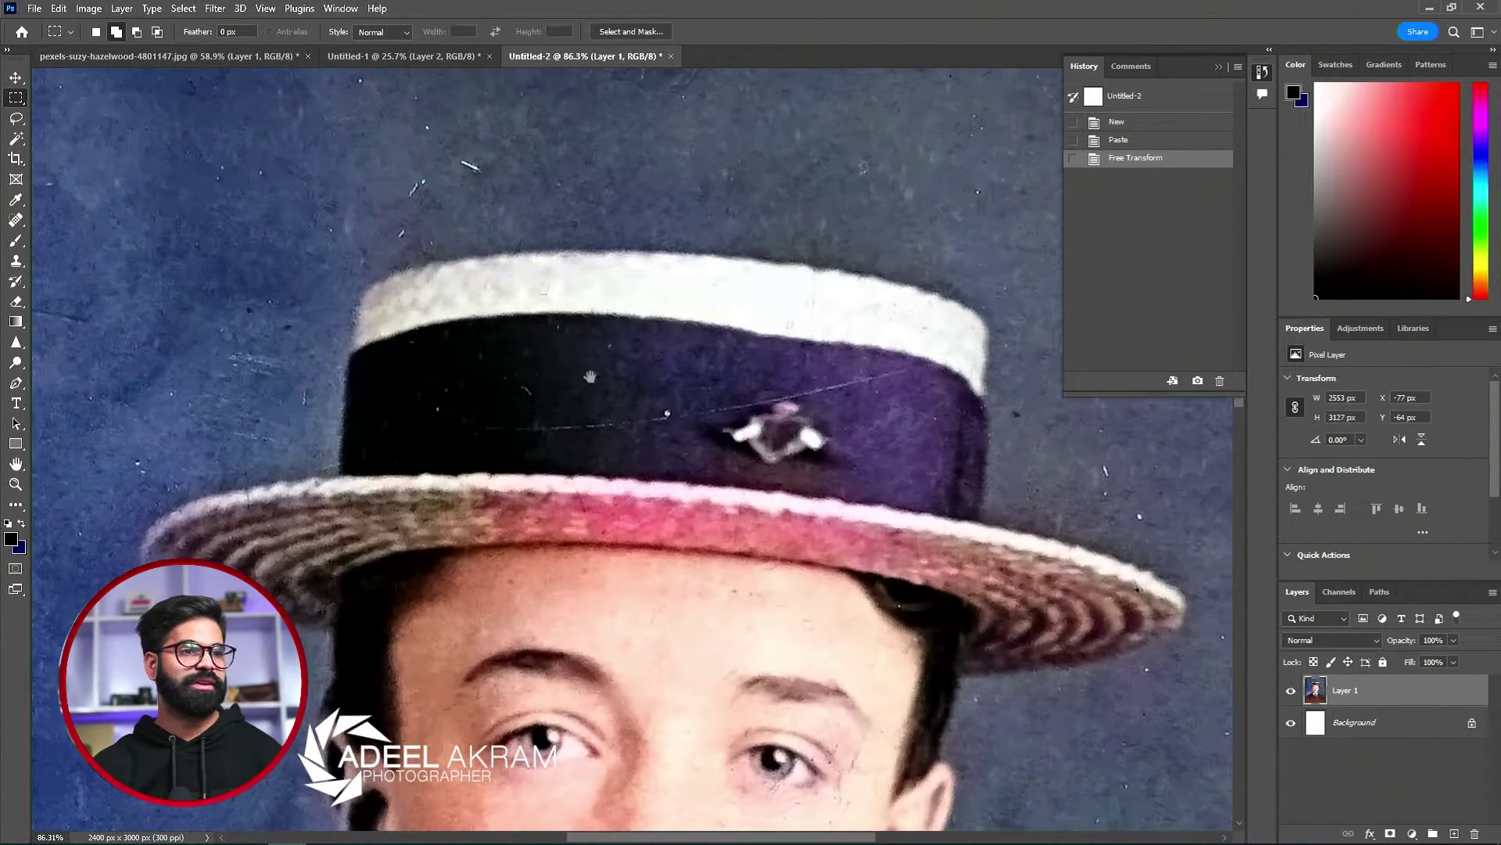
key(j)
mouse_move(479, 170)
mouse_down()
mouse_move(463, 163)
mouse_move(391, 234)
mouse_up()
- Spot-heal the dust specks and a streak in the background above the hat
click(469, 166)
click(429, 123)
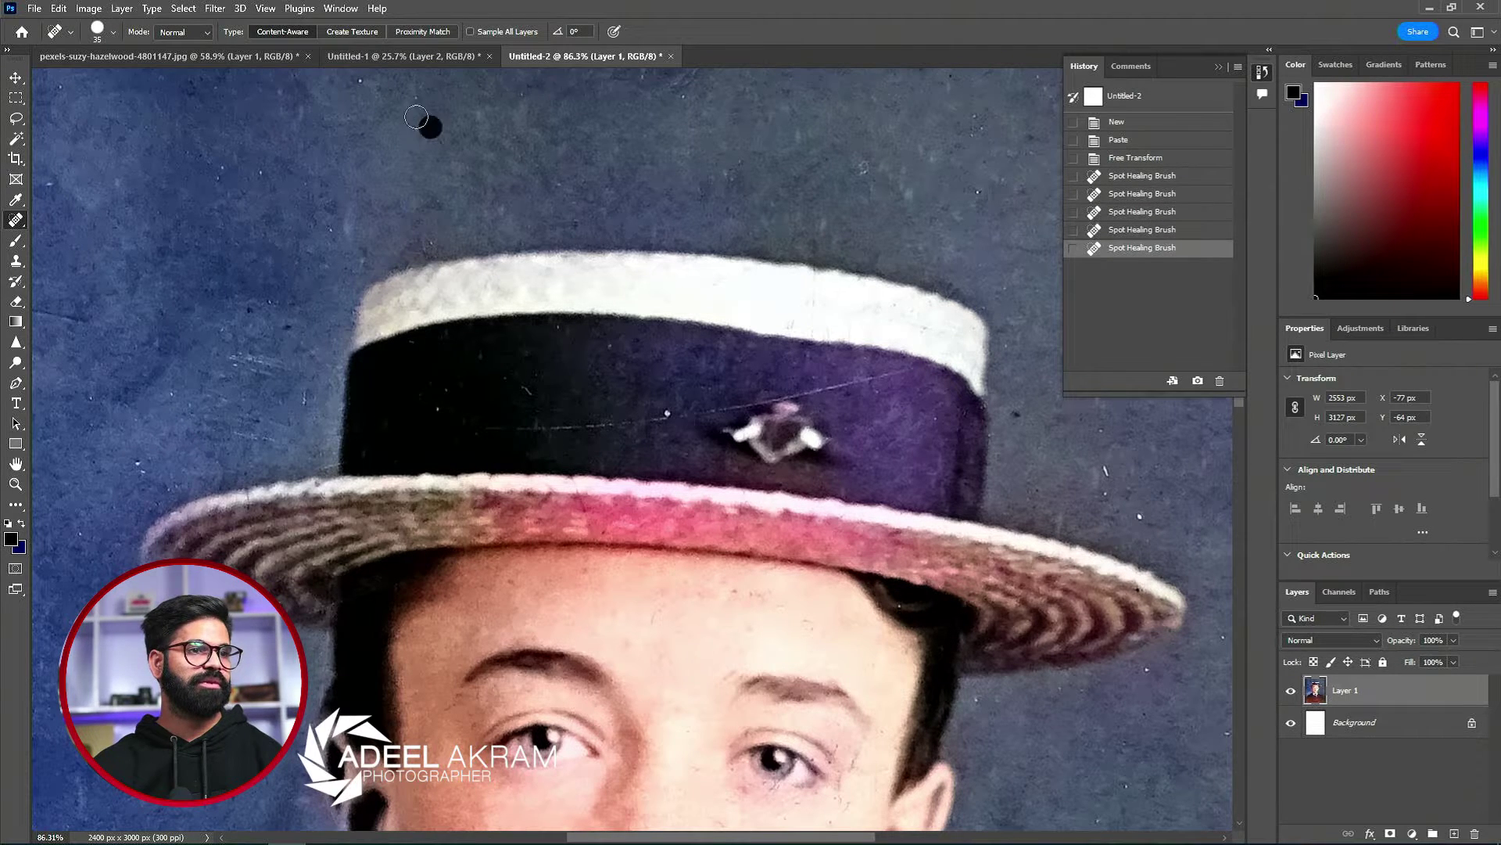
click(355, 85)
mouse_move(345, 190)
mouse_down()
mouse_move(346, 226)
mouse_move(171, 168)
mouse_up()
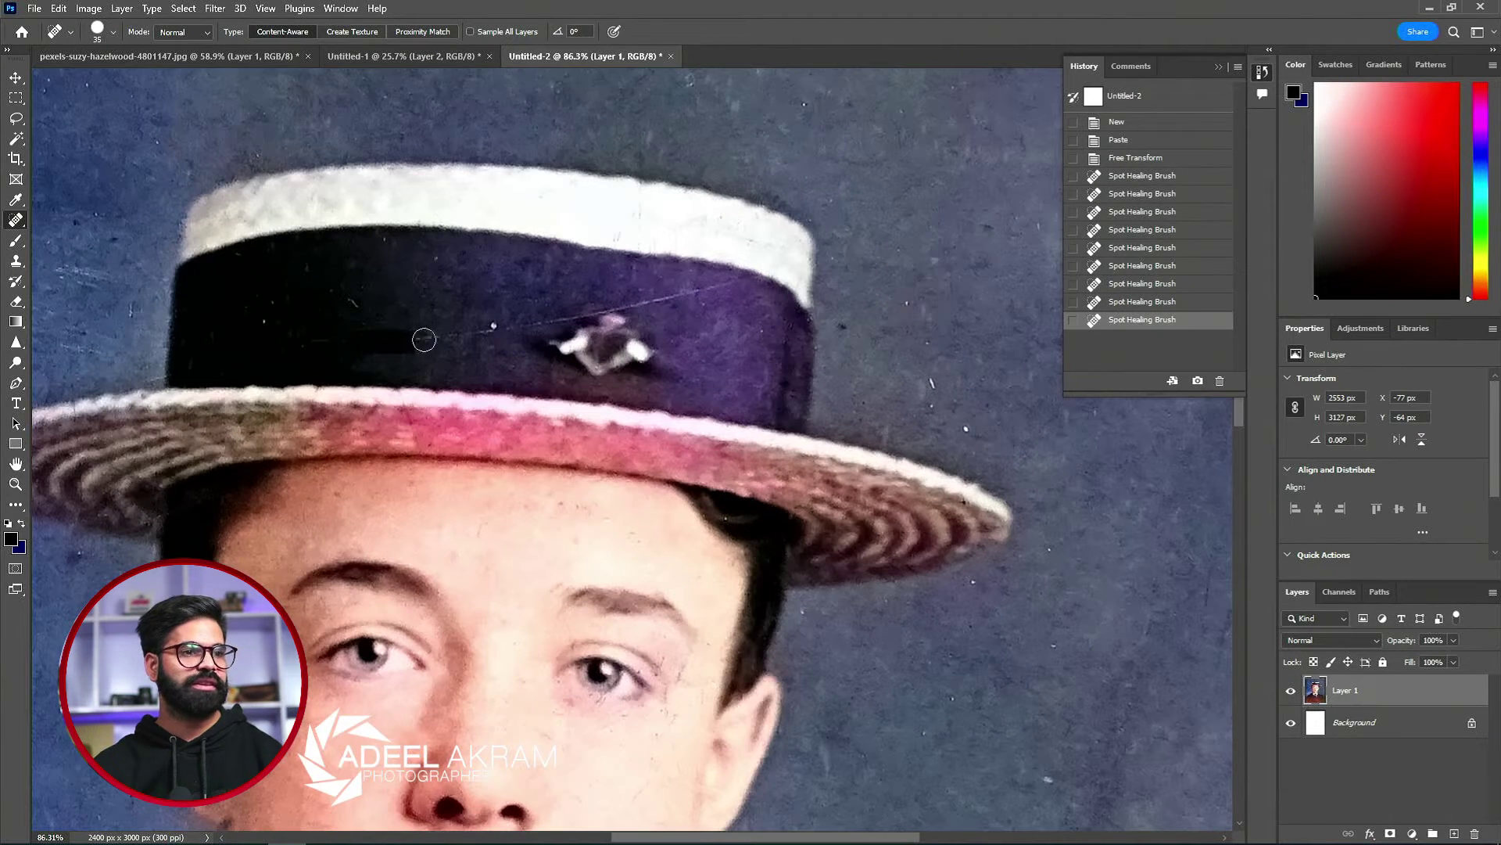
- Heal the scratch and streaks along the hat band near the brooch
mouse_move(355, 343)
mouse_down()
mouse_move(537, 326)
mouse_move(735, 279)
mouse_up()
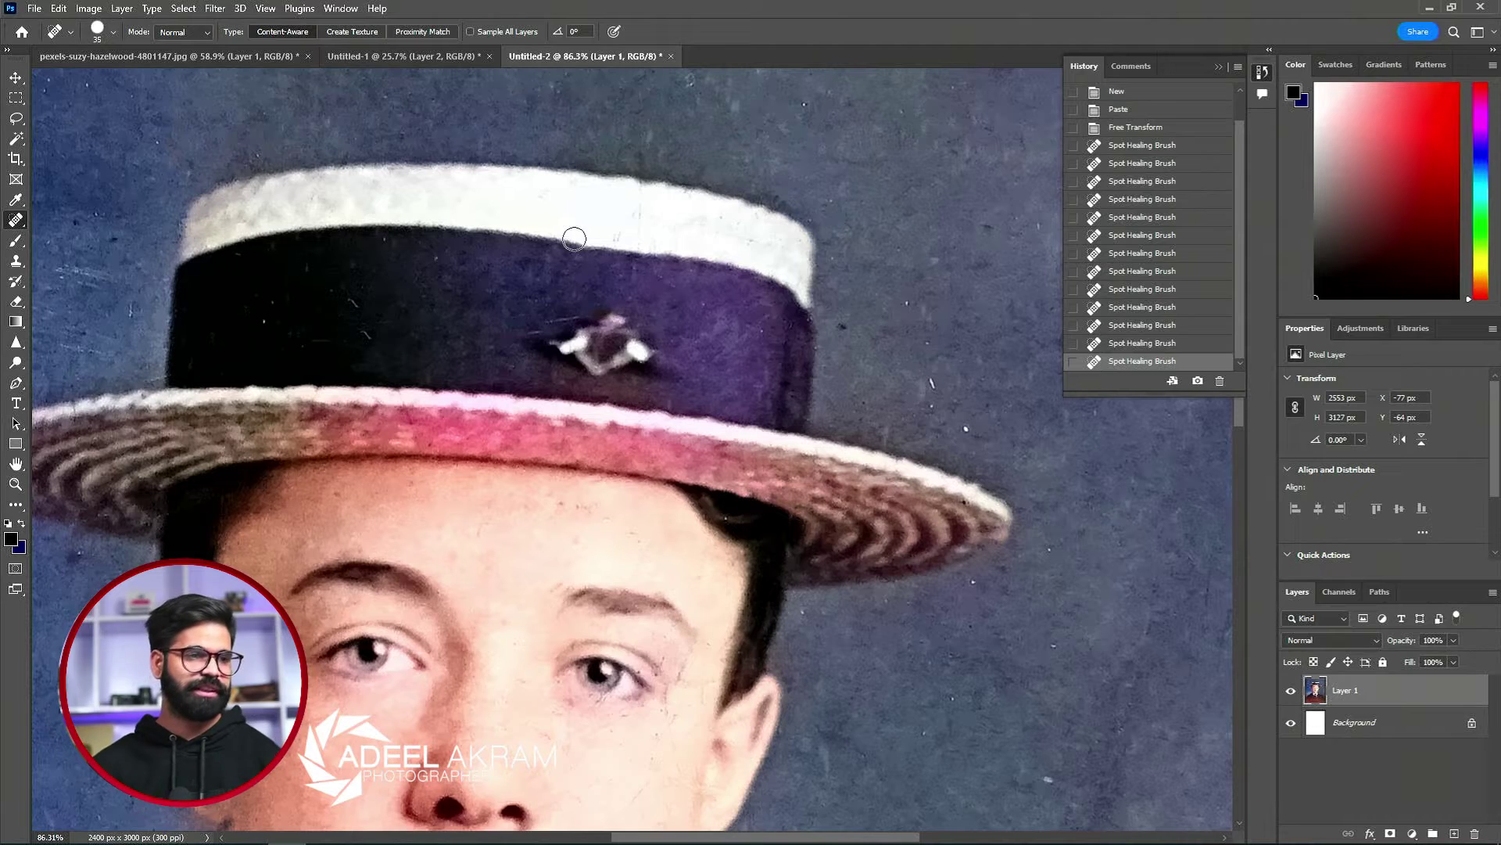
drag(571, 309, 513, 345)
click(548, 333)
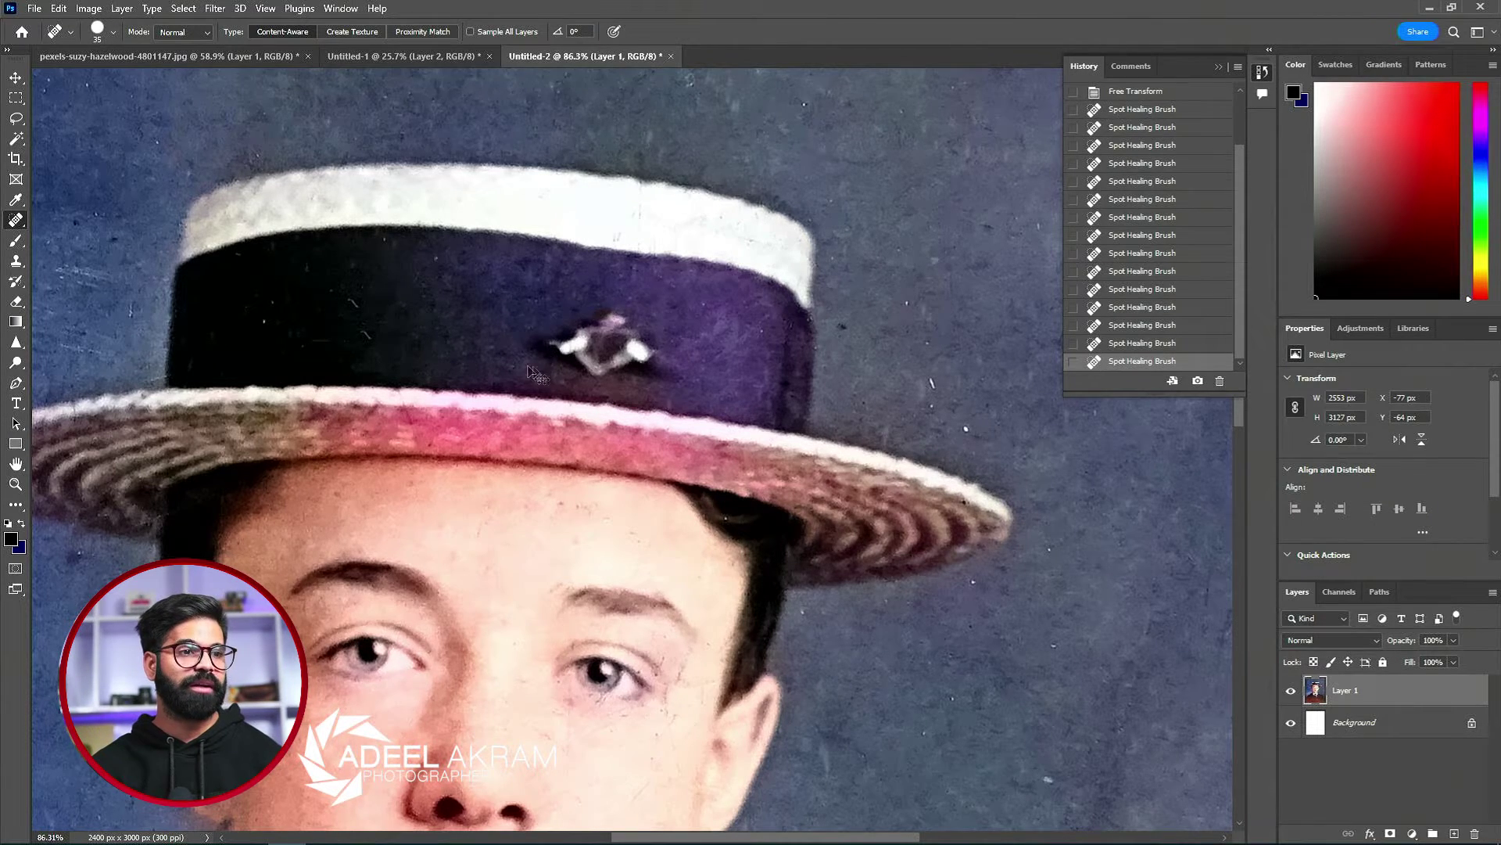
alt+scroll(536, 373, down, 3)
click(423, 328)
- Zoom to the lower face and heal the chin blemish and marks beside the mouth
drag(828, 506, 791, 362)
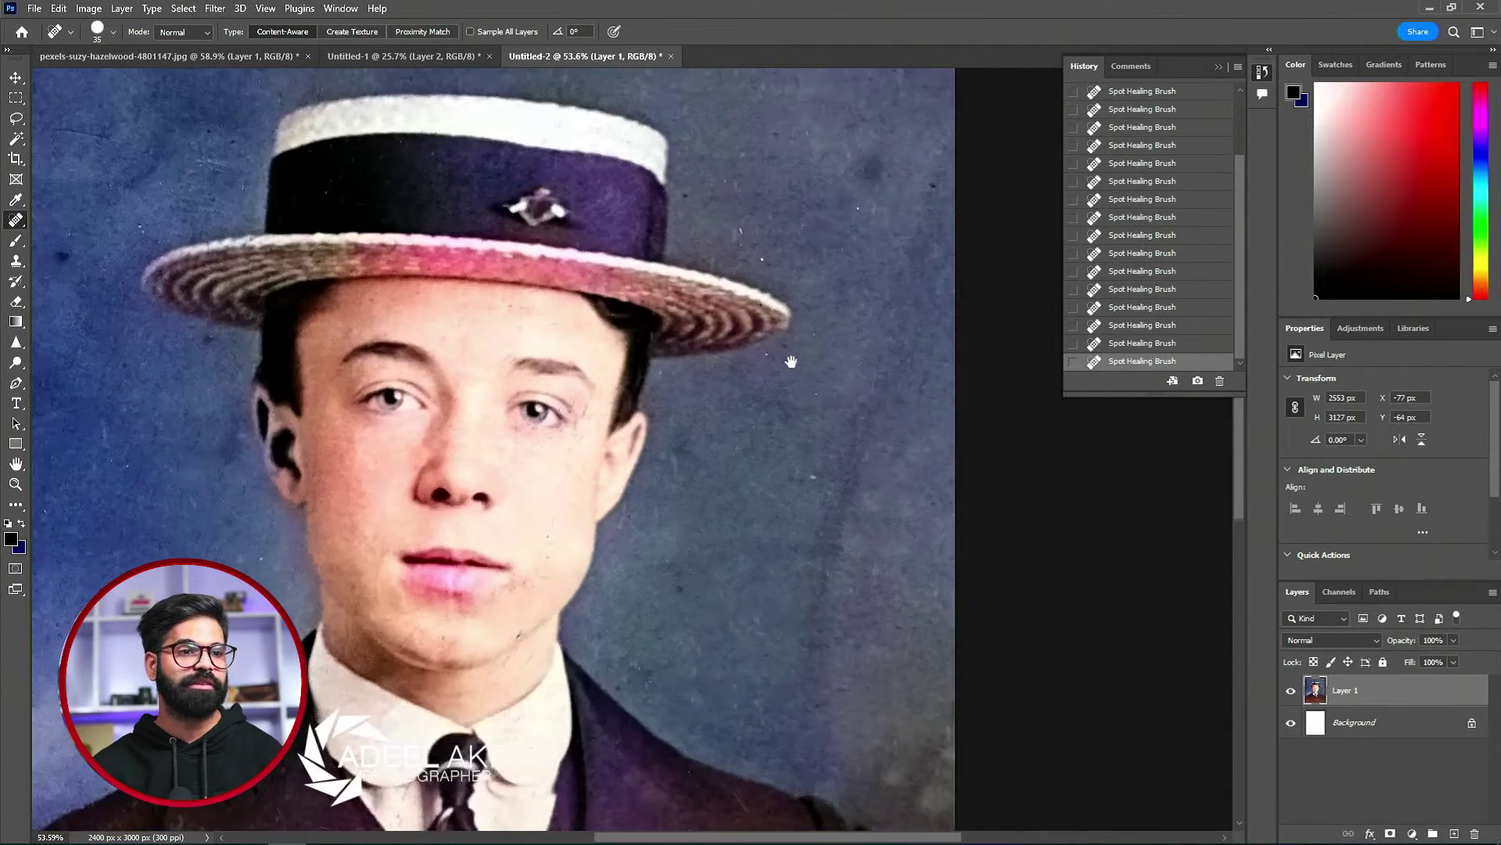
alt+scroll(813, 469, down, 3)
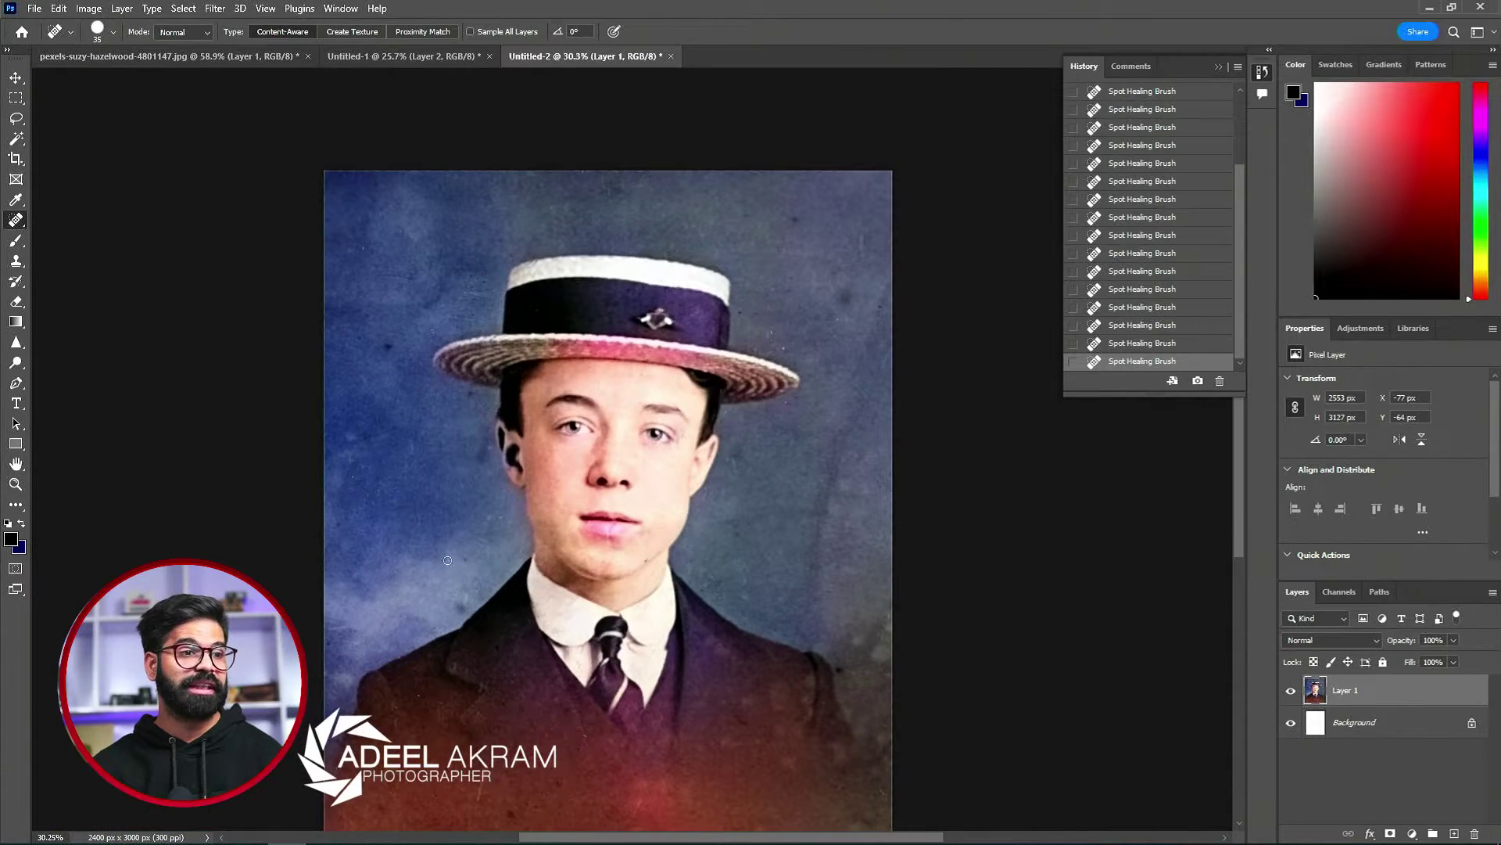
alt+scroll(430, 576, up, 2)
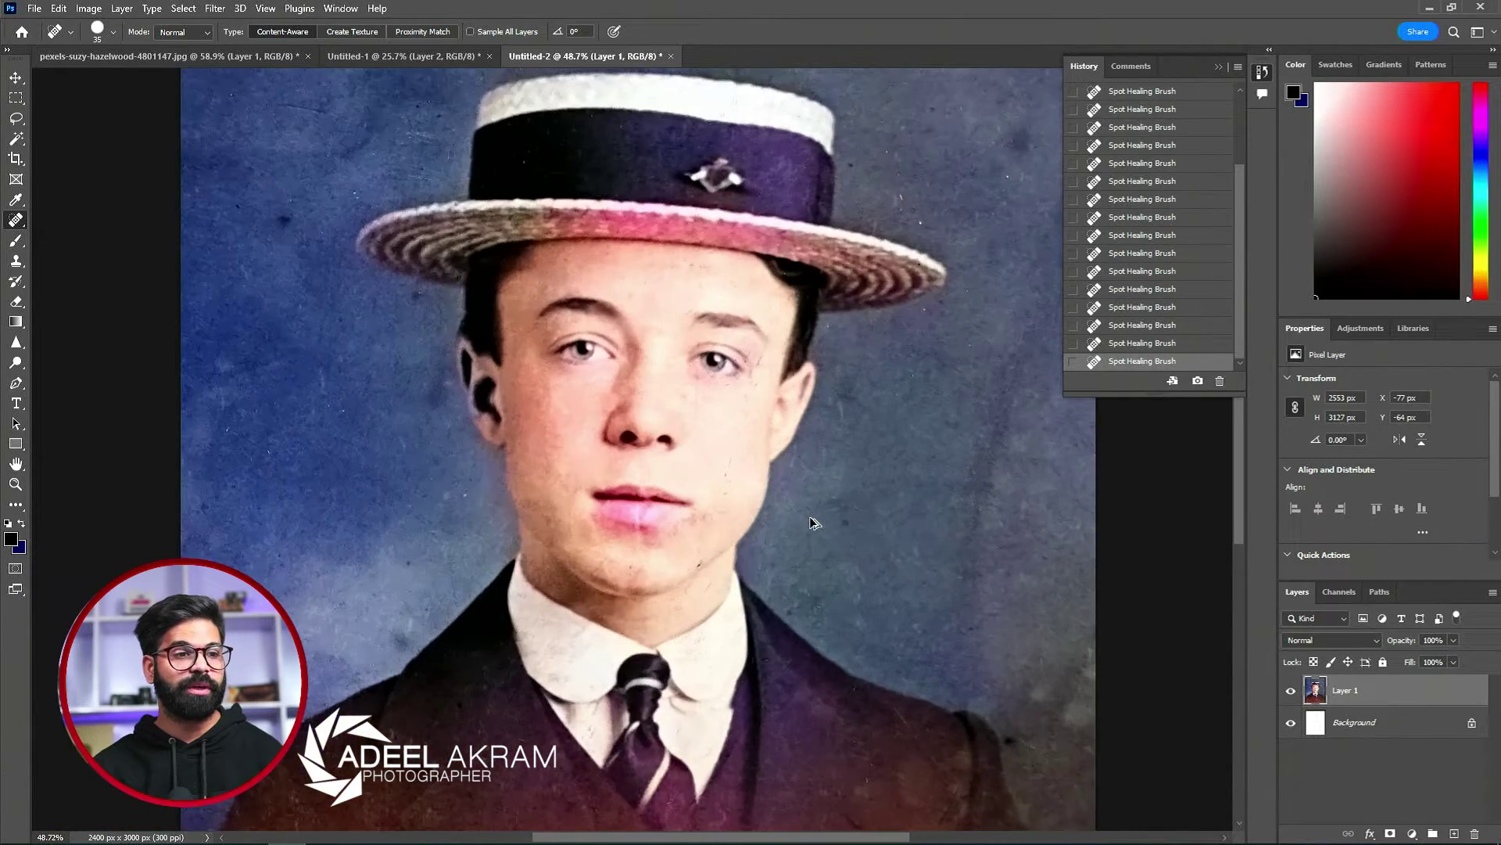
alt+scroll(813, 522, down, 3)
drag(806, 476, 738, 439)
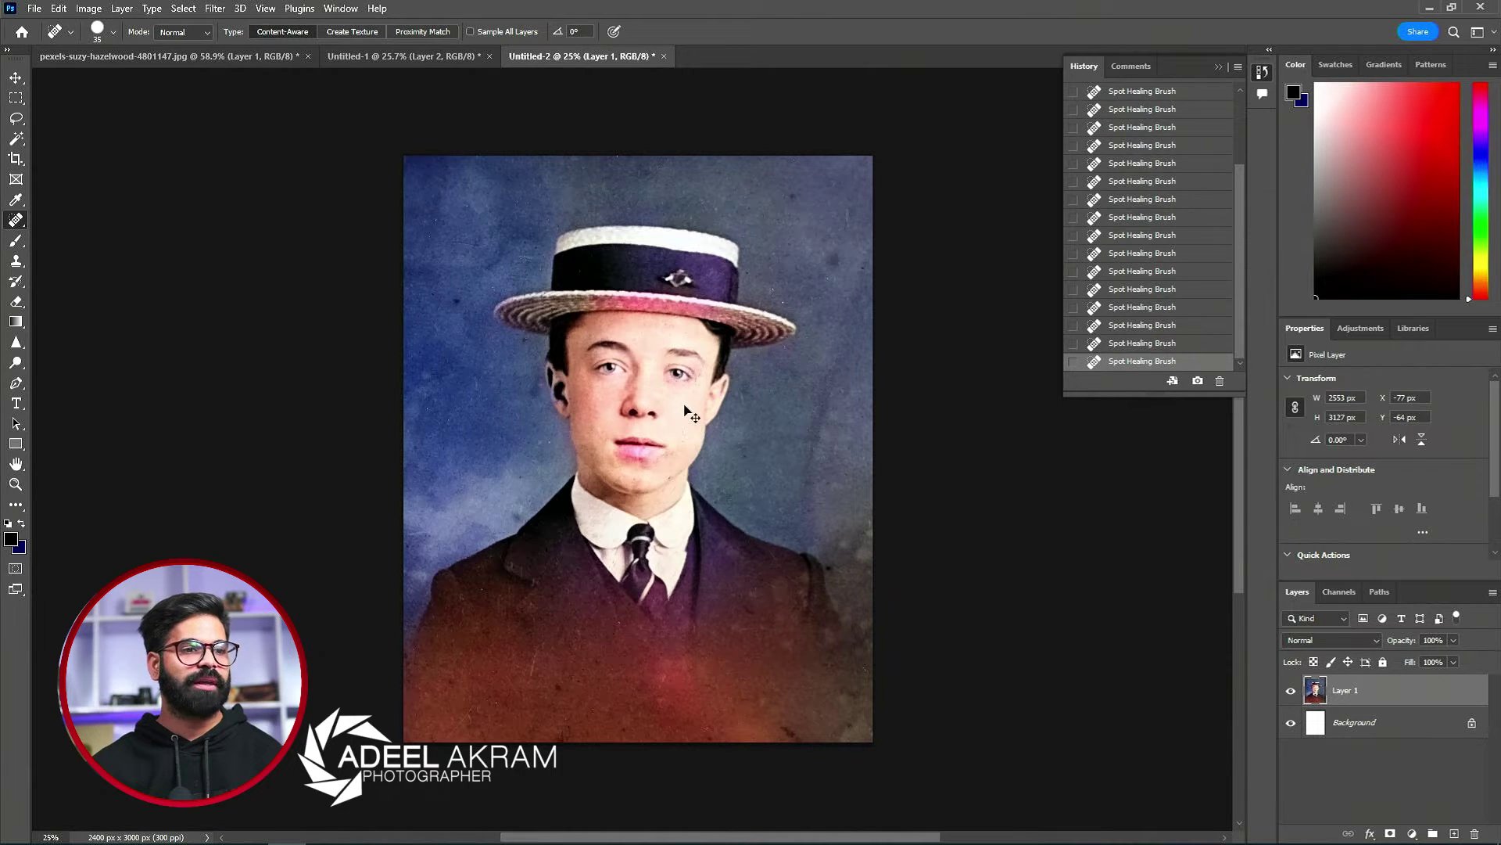
scroll(683, 409, up, 3)
scroll(683, 409, up, 1)
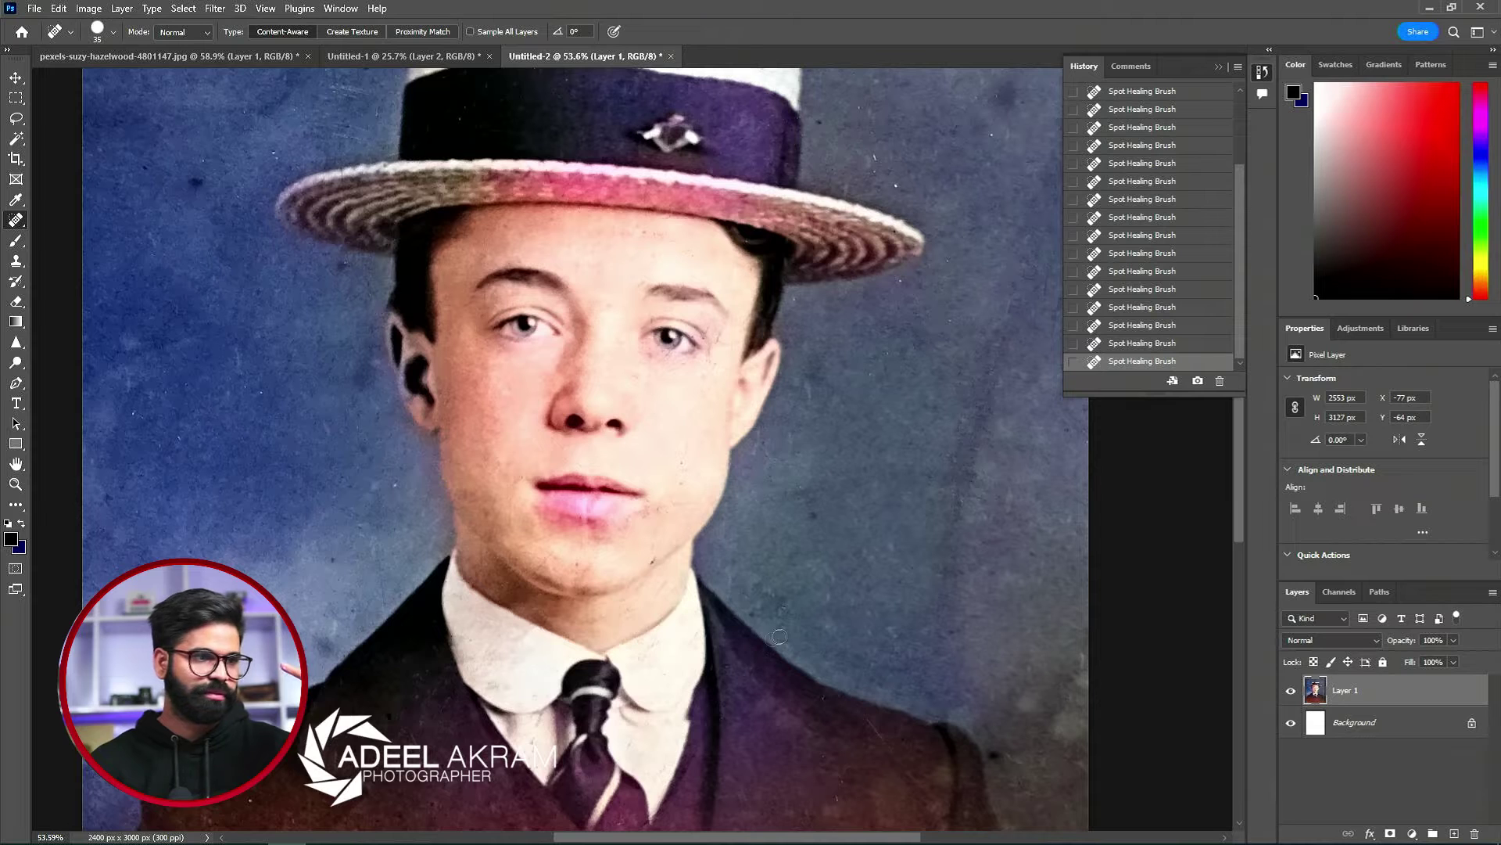
scroll(652, 555, up, 3)
click(648, 559)
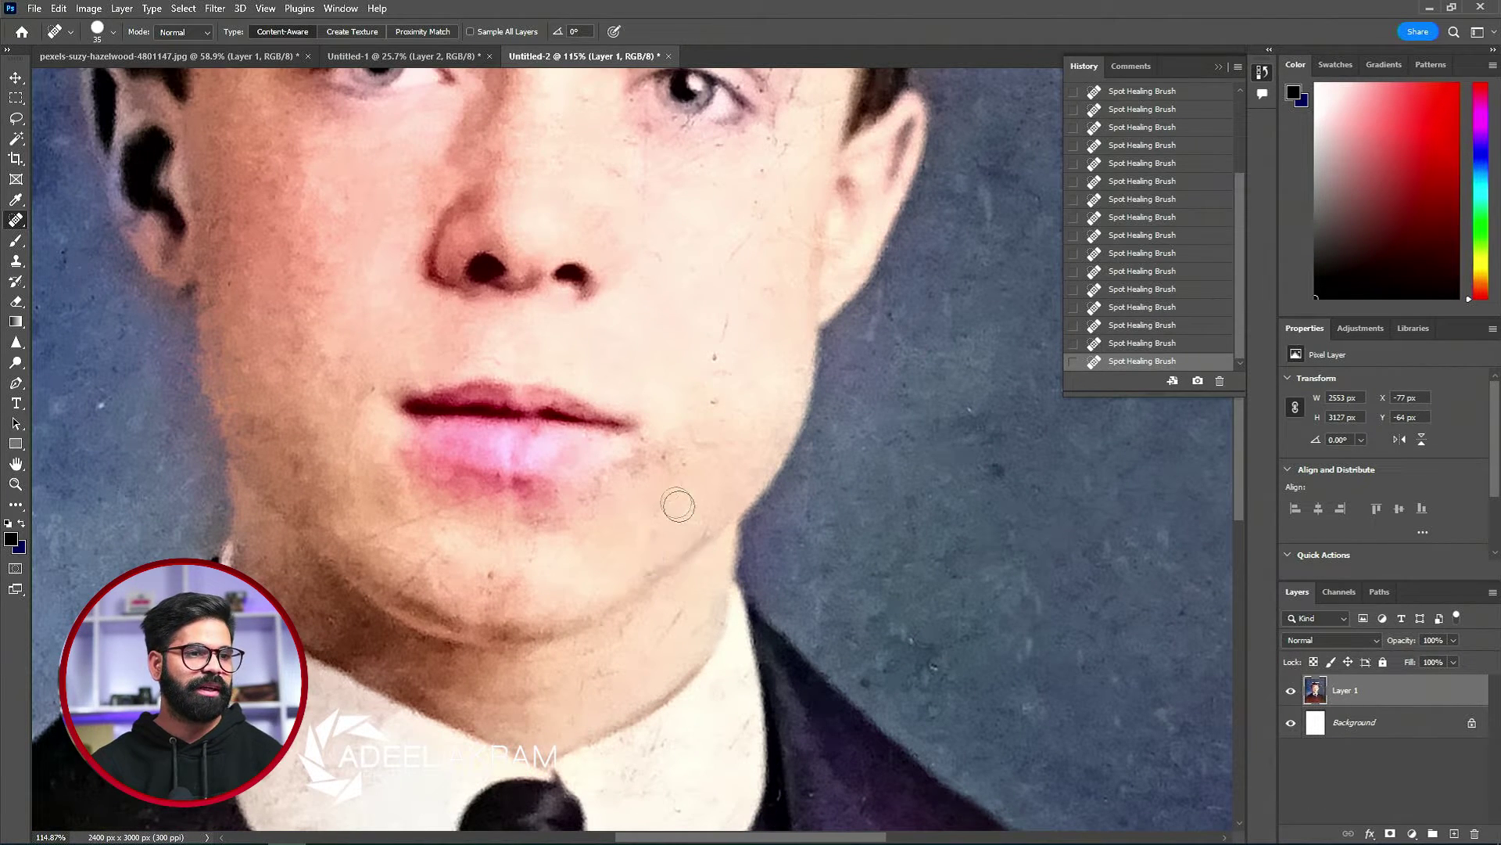
click(693, 419)
mouse_move(643, 467)
mouse_down()
mouse_move(598, 491)
mouse_move(654, 436)
mouse_up()
- Heal the mark rising from the chin and spots across the lower lip
click(677, 456)
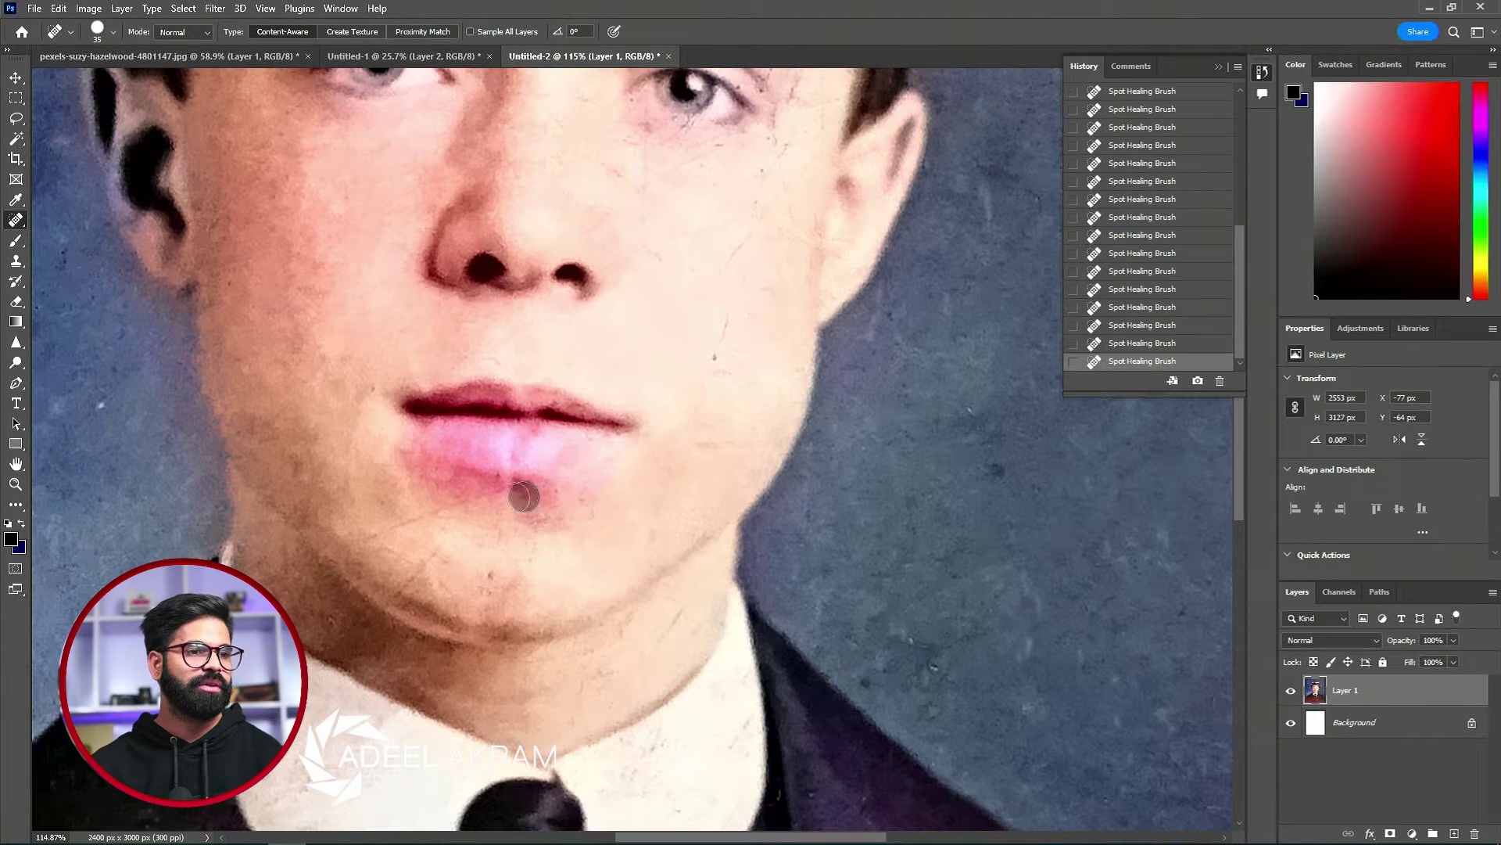
mouse_move(523, 497)
mouse_down()
mouse_move(583, 498)
mouse_move(468, 497)
mouse_move(618, 492)
mouse_up()
click(553, 499)
click(577, 503)
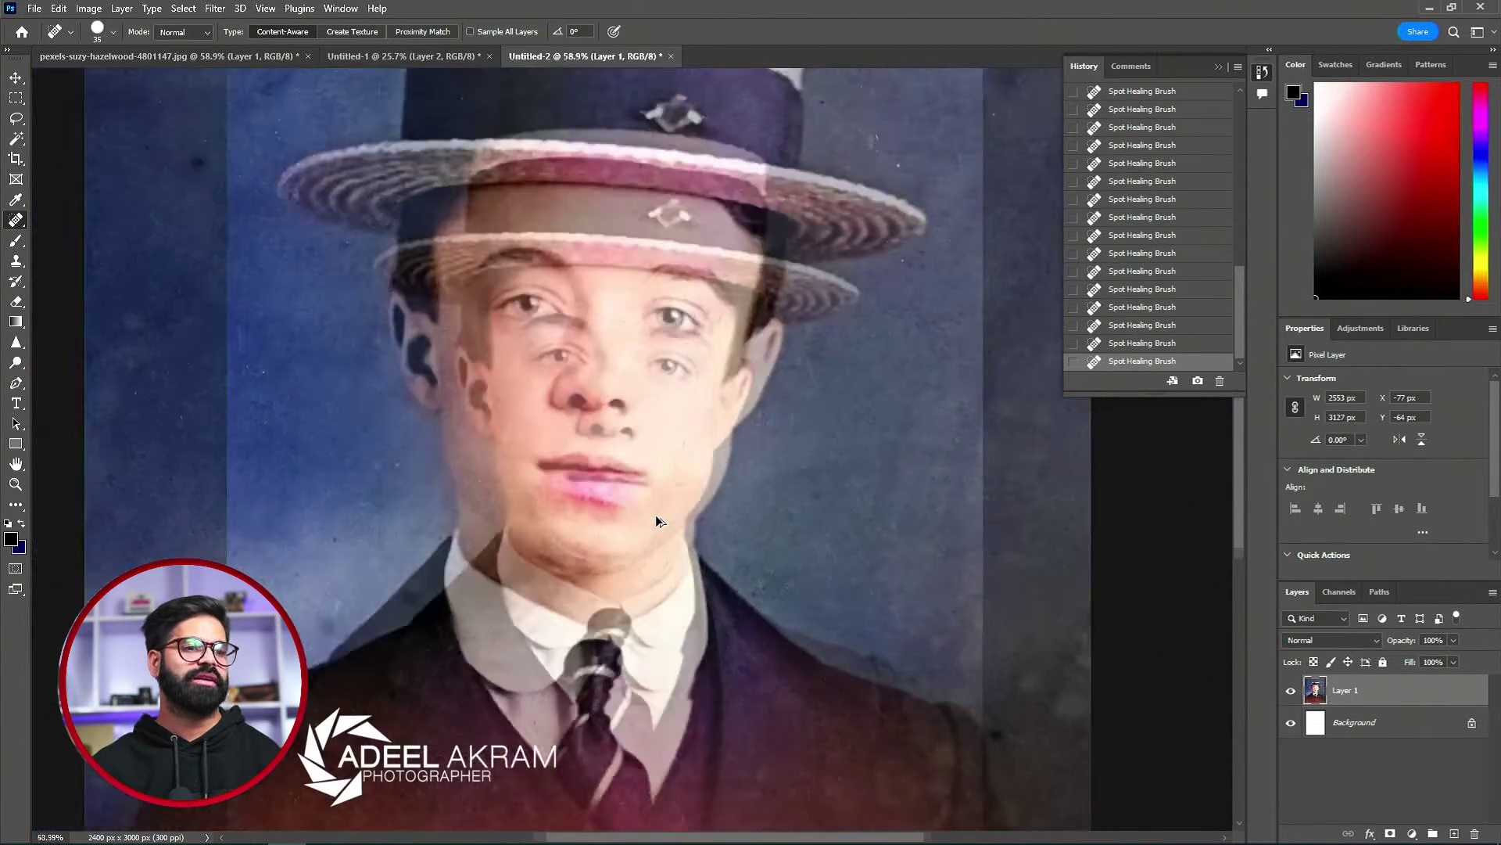
- Undo the most recent spot-healing strokes, stepping back five history states
key(ctrl+z)
key(ctrl+z)
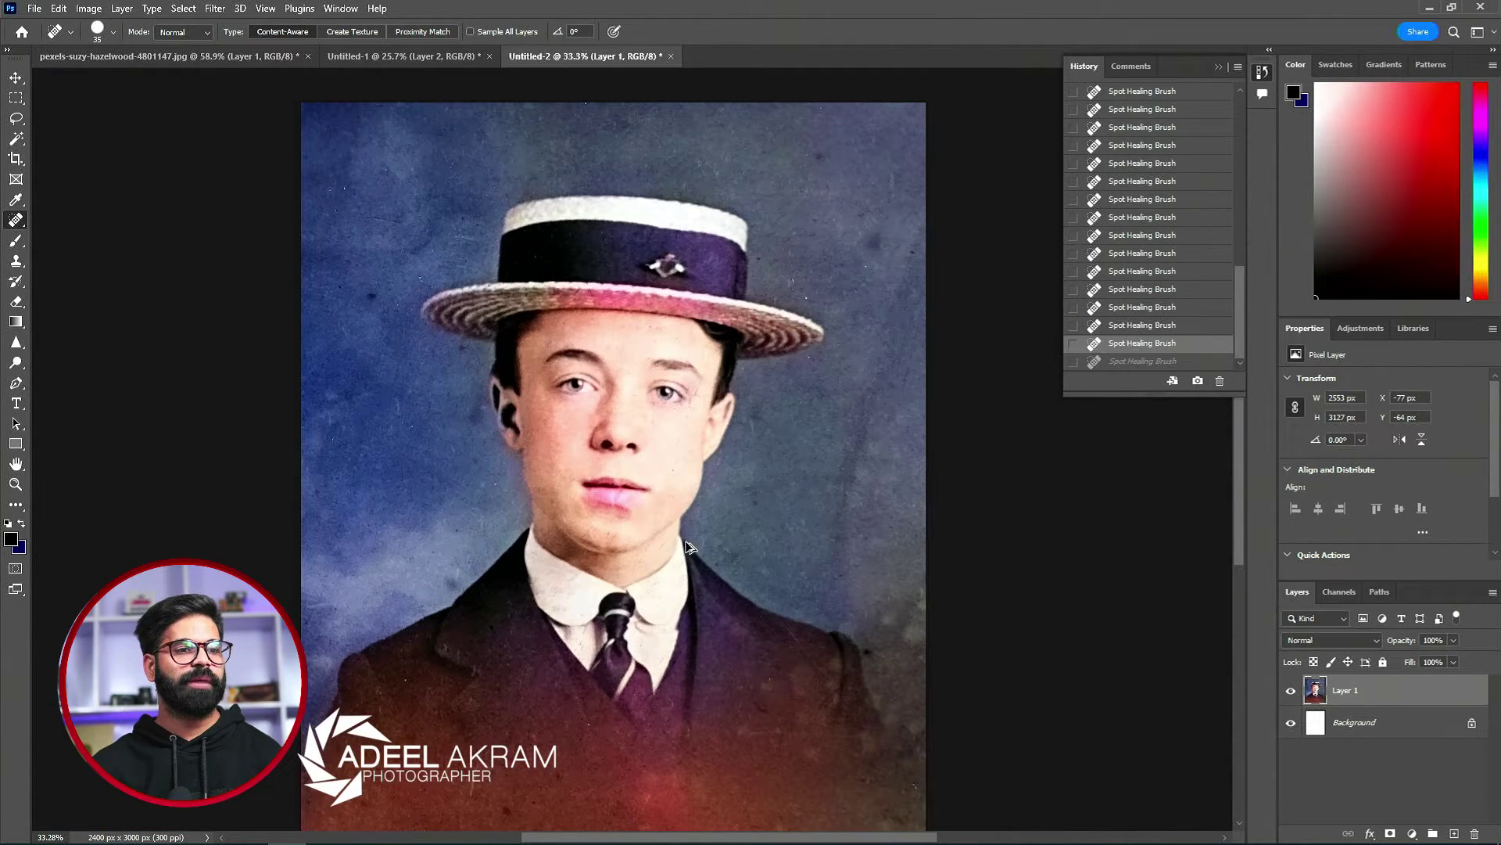
key(ctrl+z)
key(ctrl+z)
key(ctrl+z)
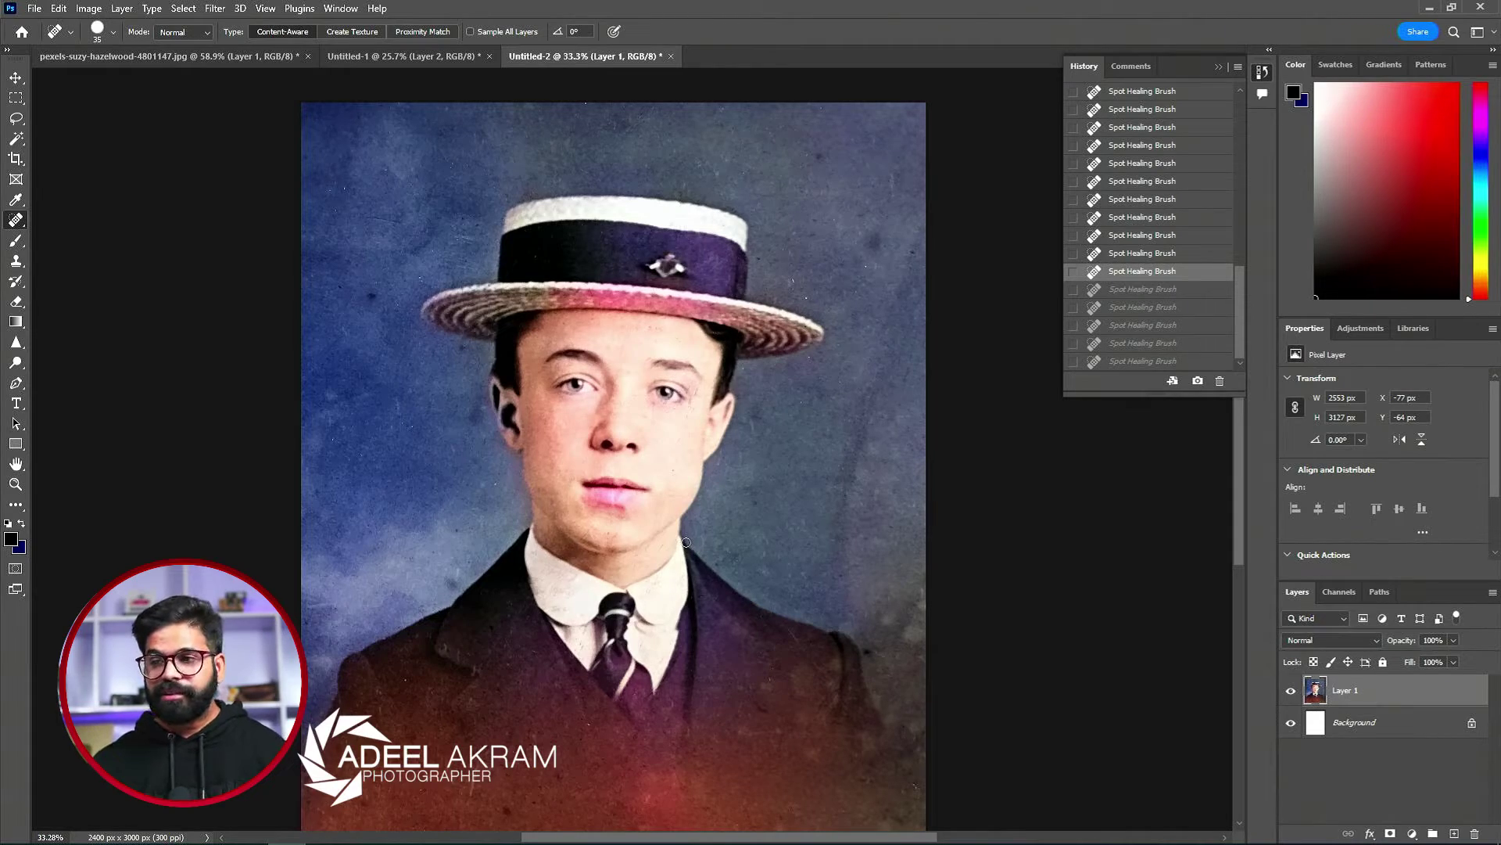